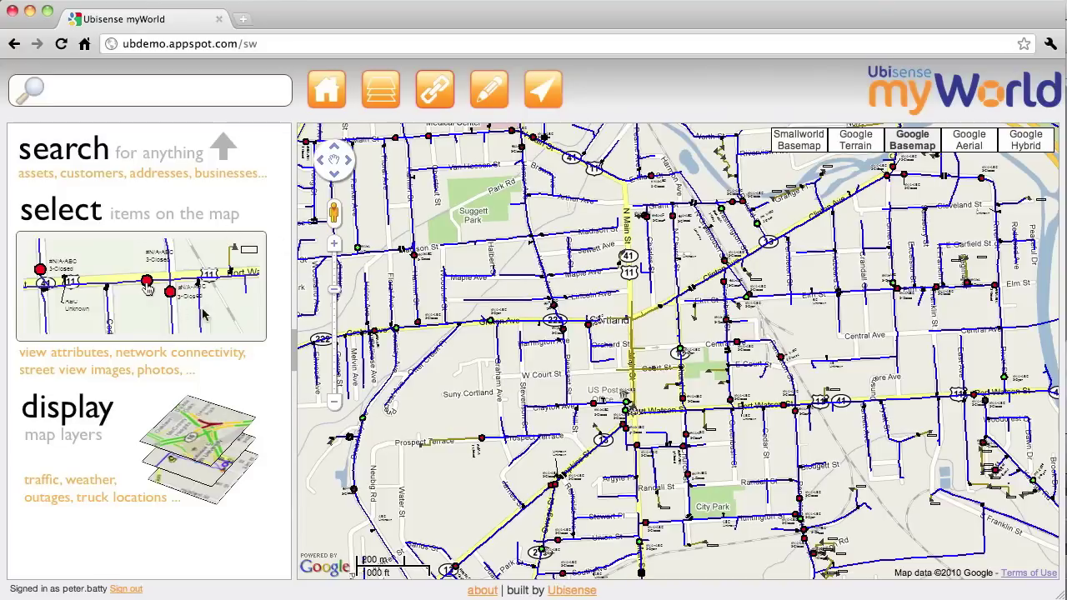
Zoom in two levels on central Cortland and switch to the Smallworld basemap.
mouse_move(122, 291)
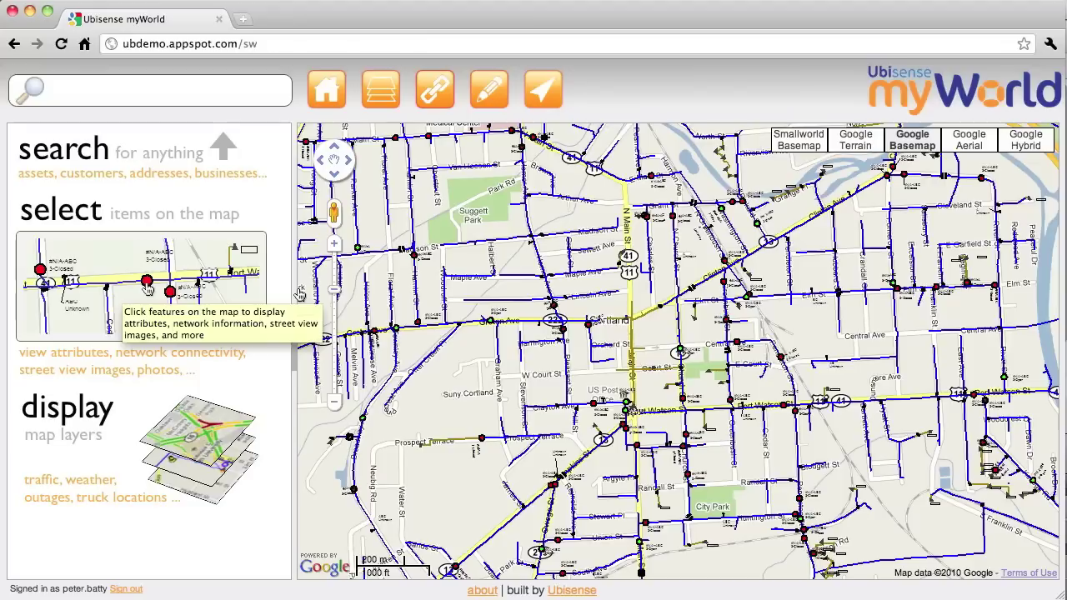
click(334, 246)
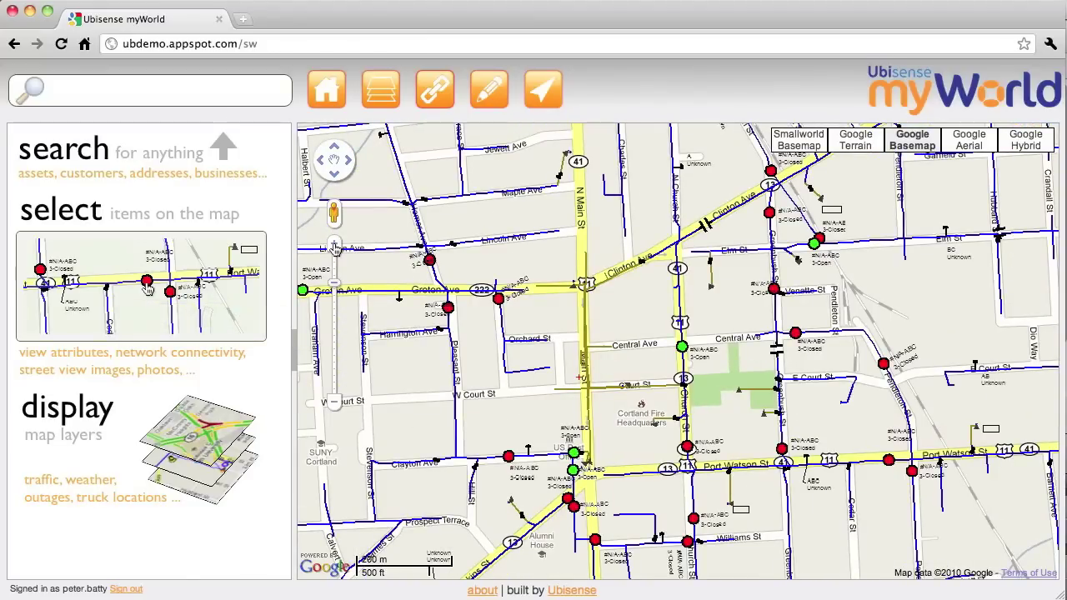
click(334, 247)
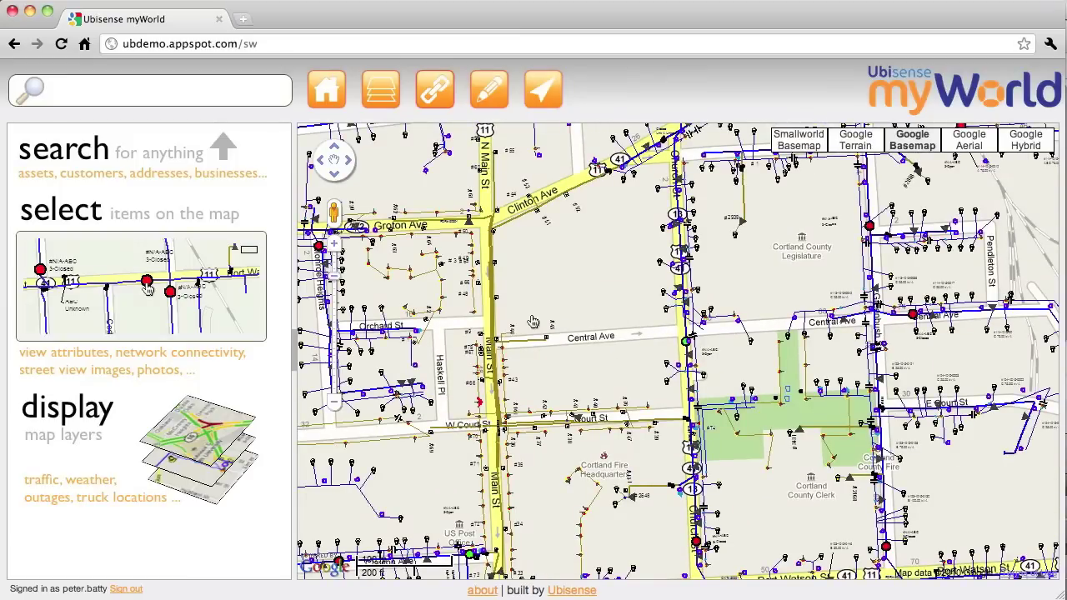
click(804, 146)
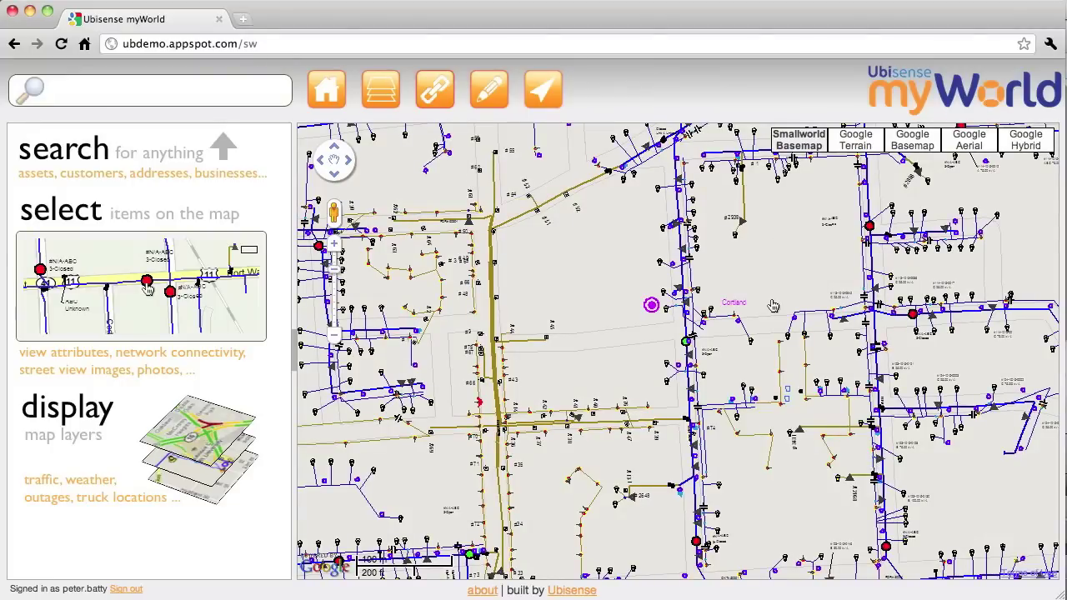
Switch the background via Google Basemap and Aerial to Google Hybrid, then zoom in one level.
click(914, 144)
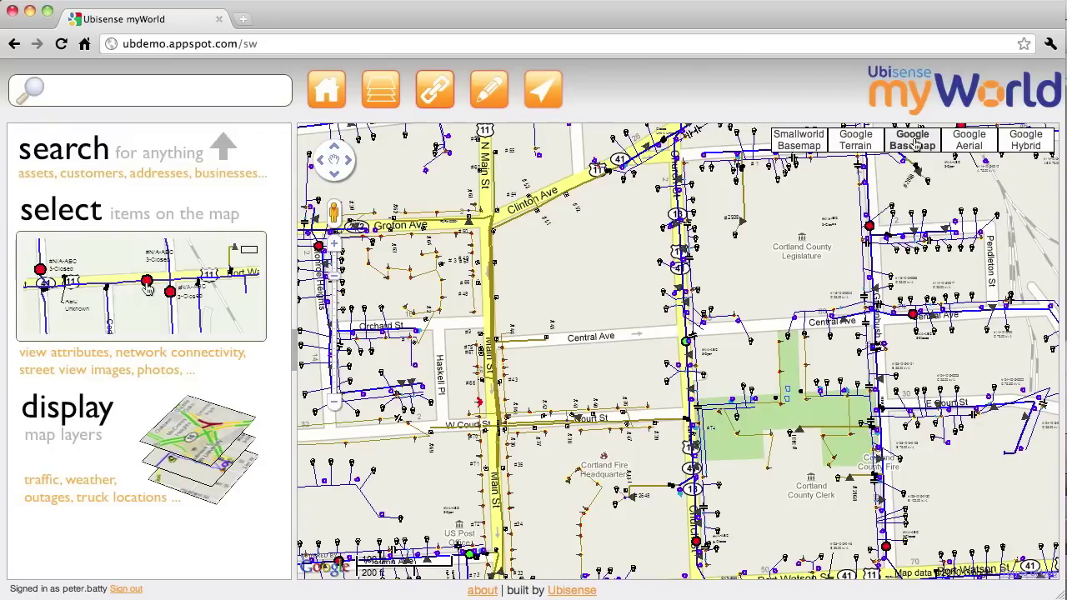
click(969, 145)
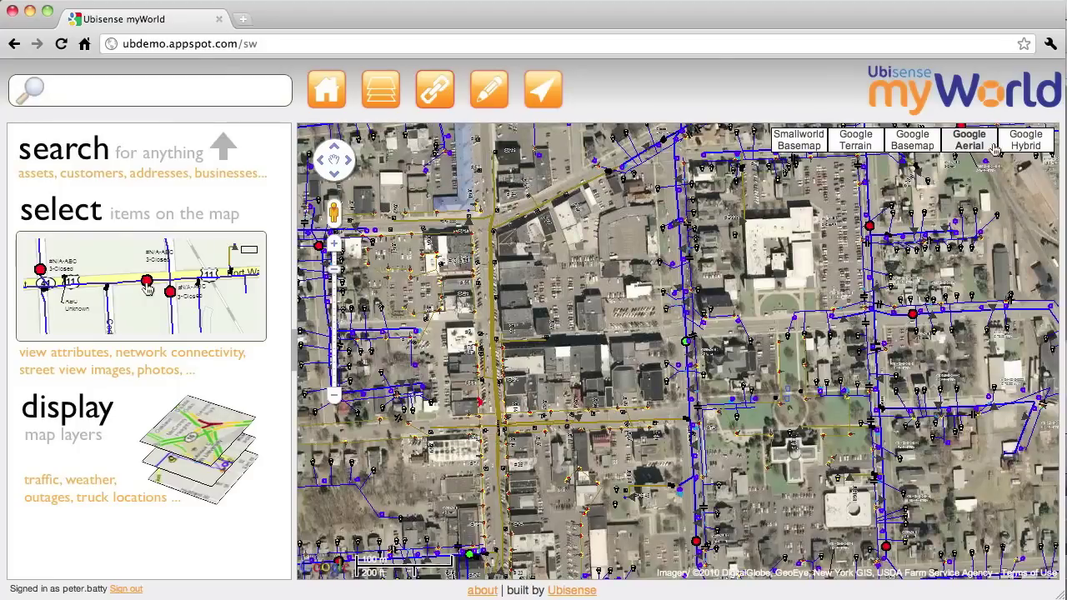
click(1020, 147)
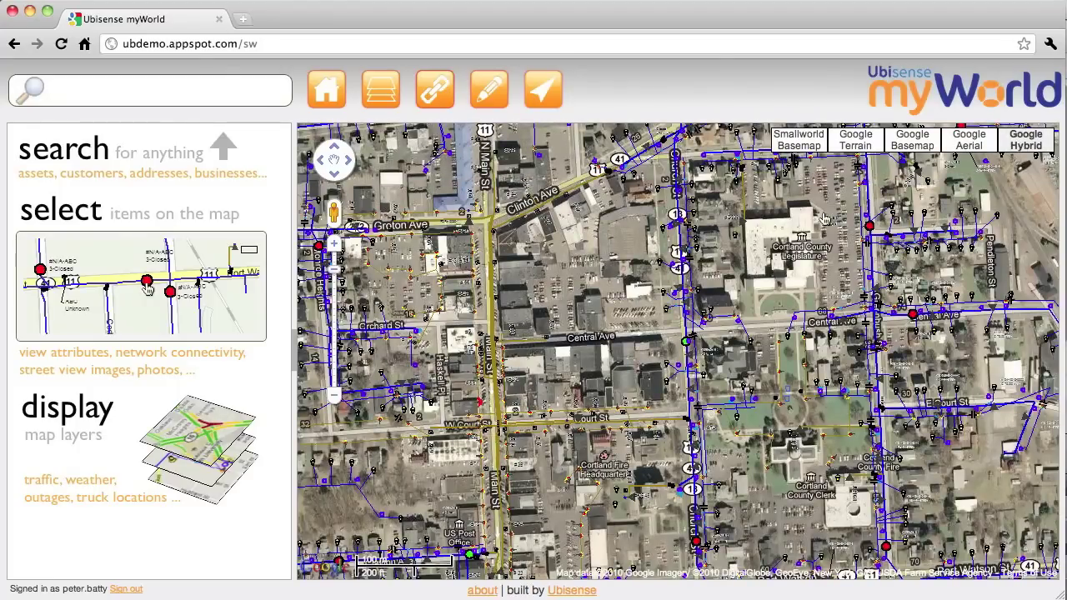
click(335, 245)
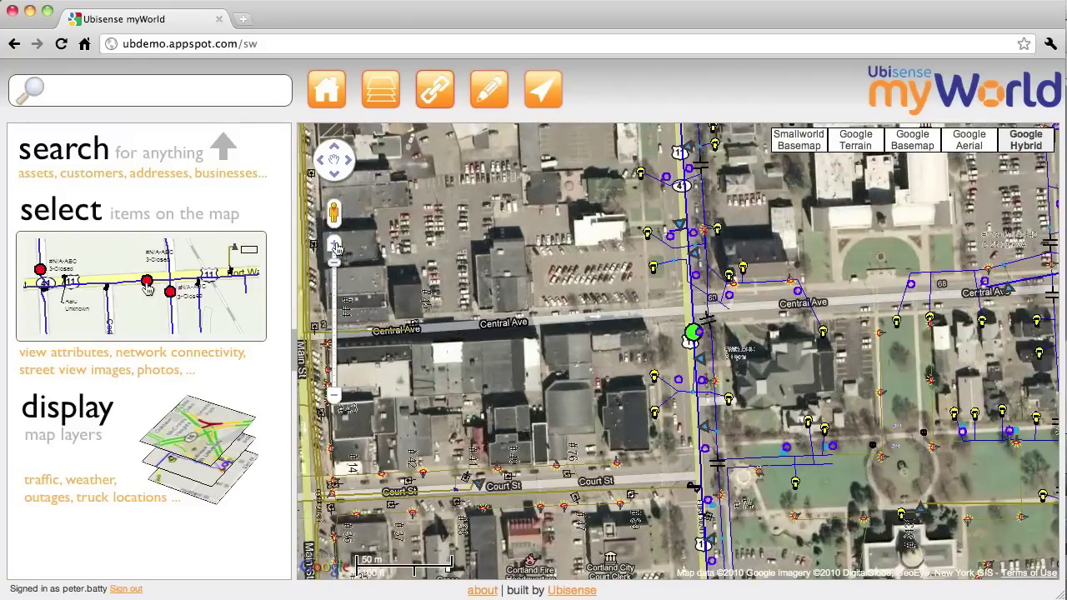
click(670, 241)
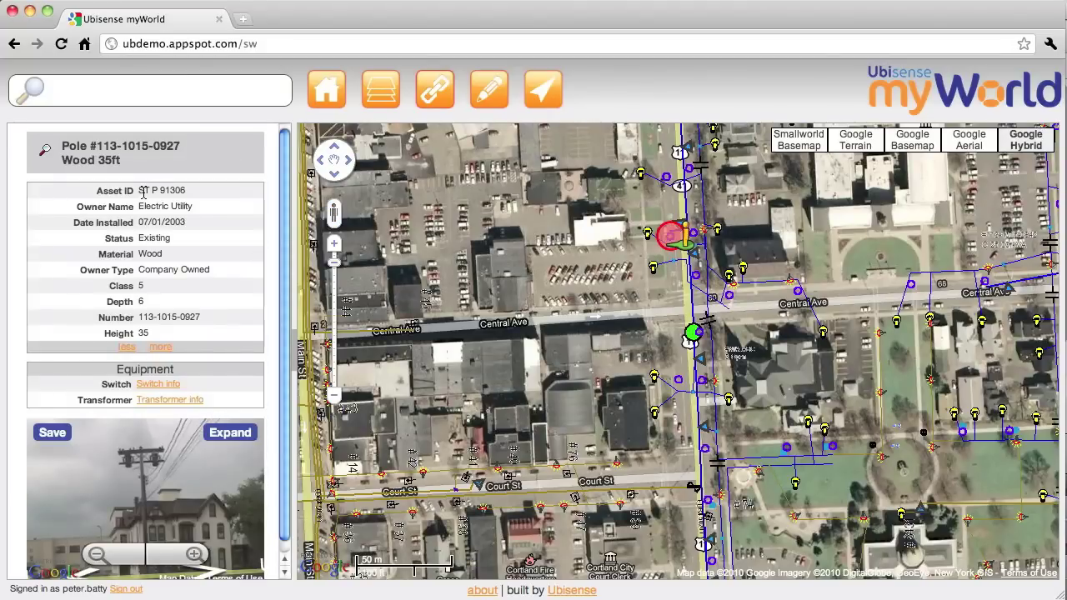
click(161, 348)
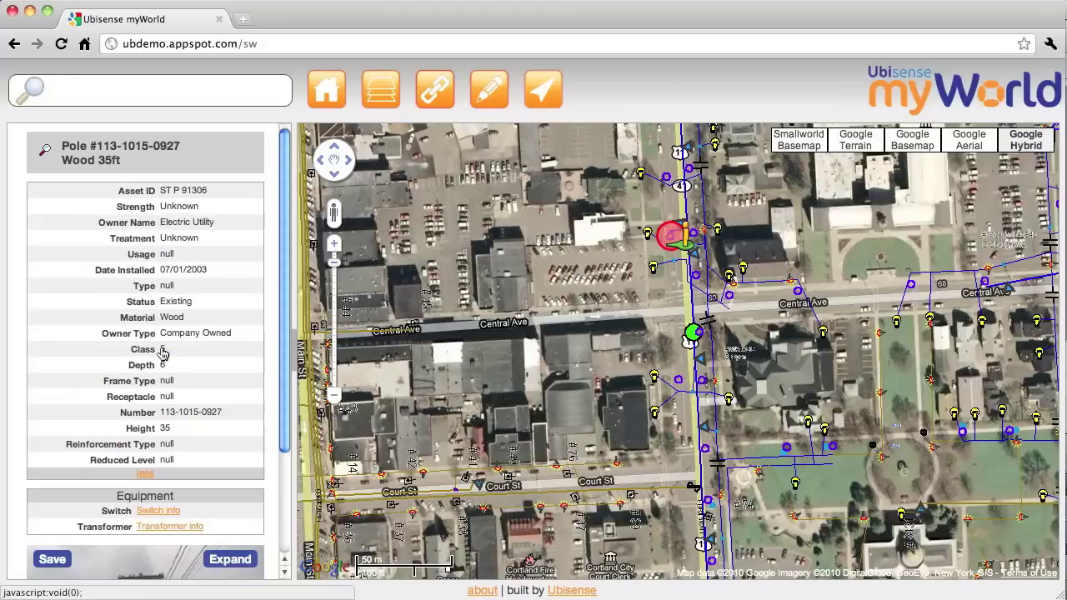
click(145, 474)
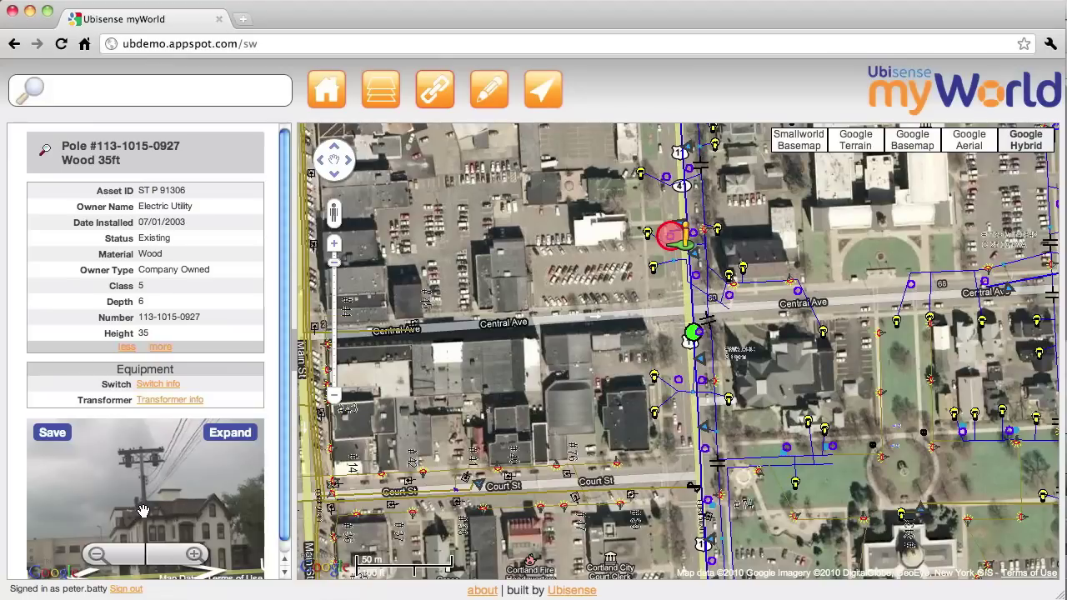
mouse_move(143, 510)
mouse_down()
mouse_move(122, 510)
mouse_move(142, 510)
mouse_up()
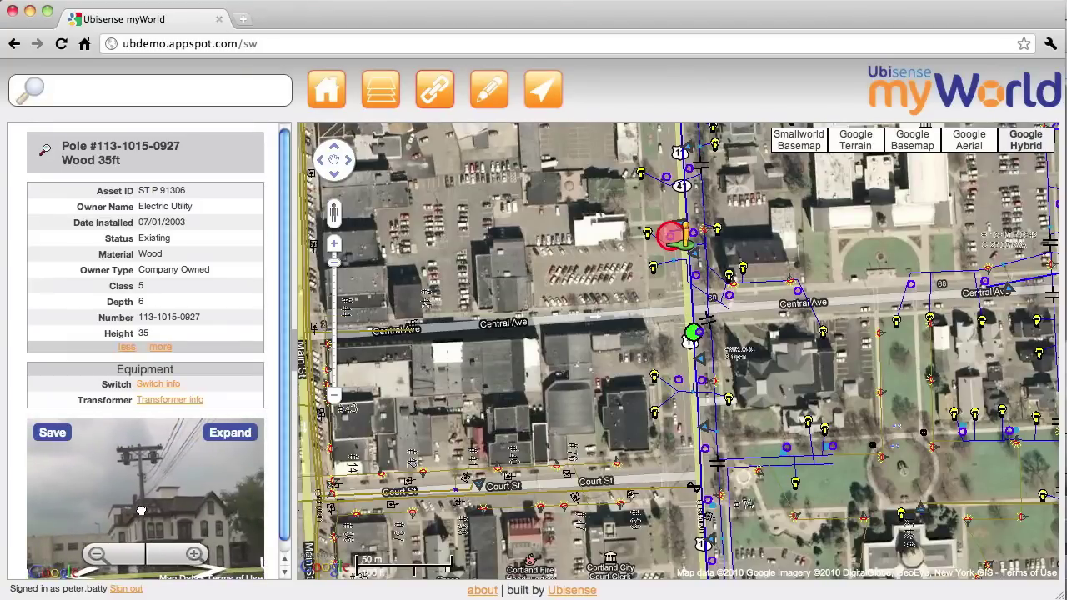
click(231, 434)
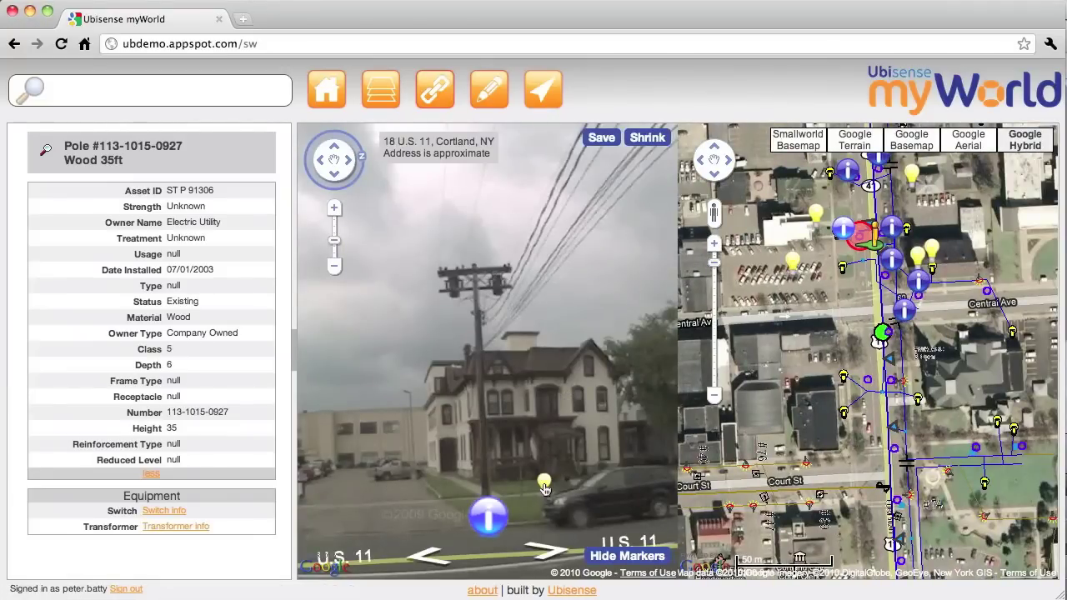
mouse_move(544, 489)
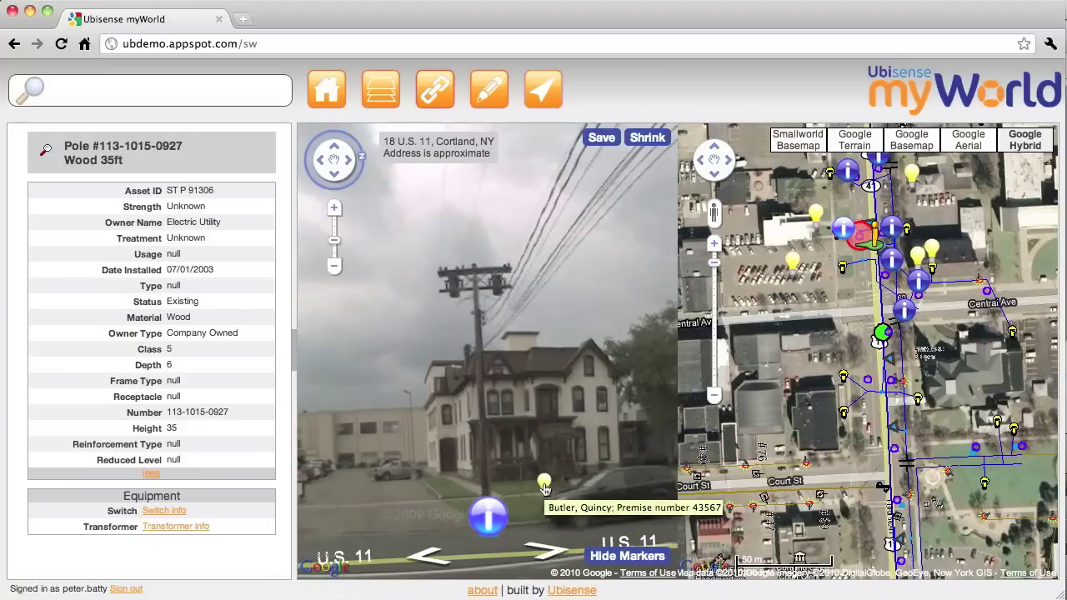
click(544, 489)
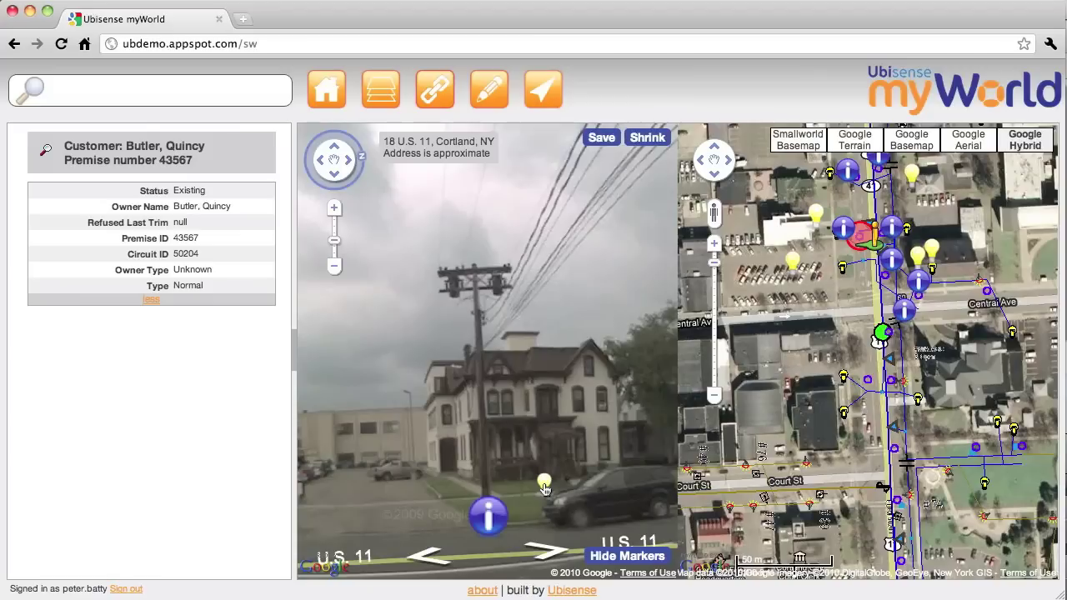
click(490, 519)
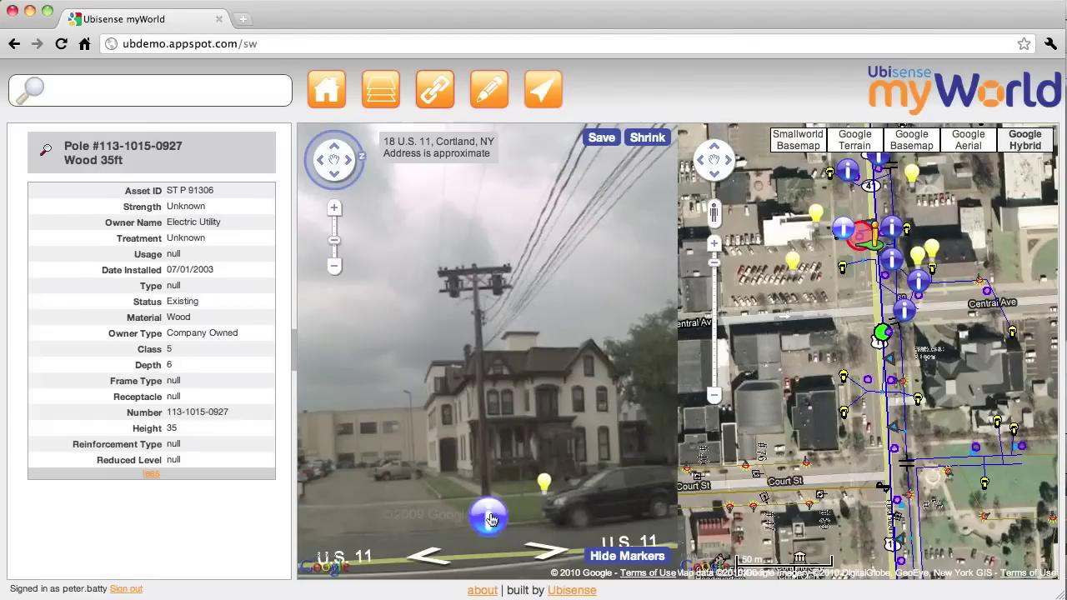
click(411, 480)
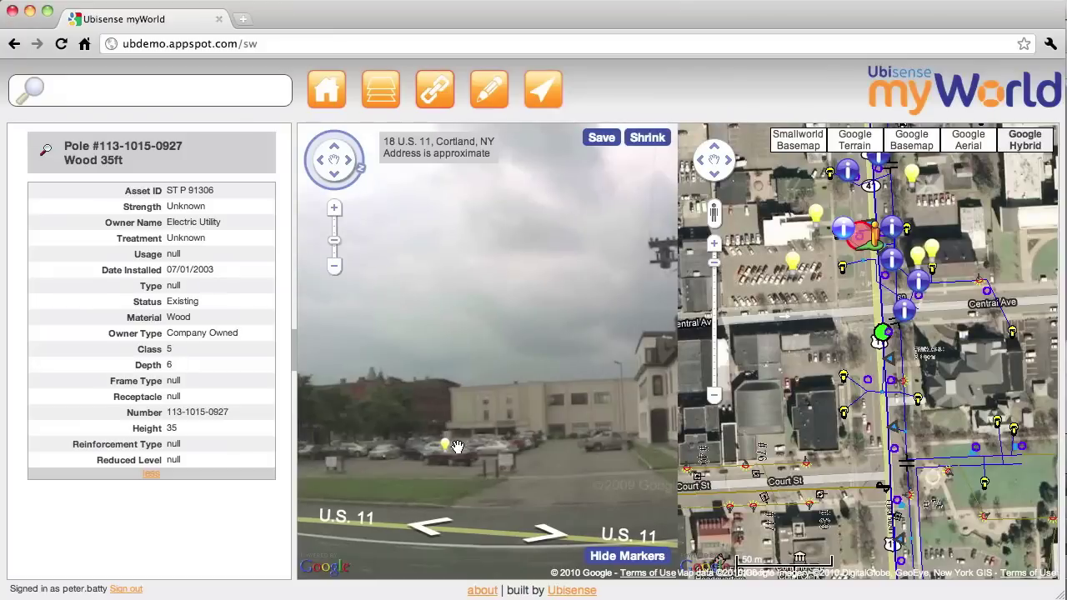
click(445, 446)
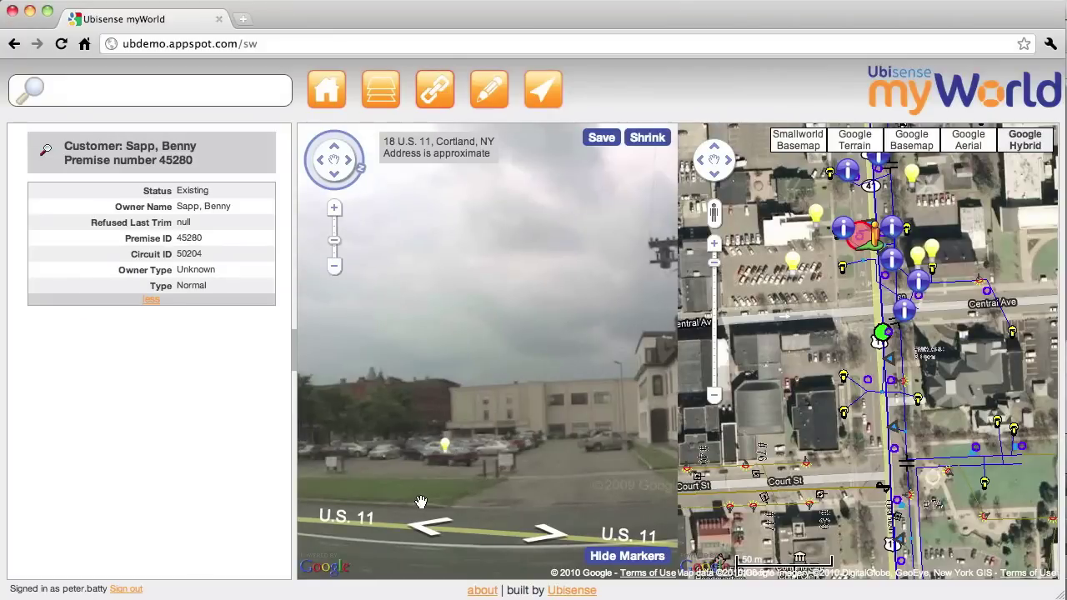
click(453, 492)
click(450, 481)
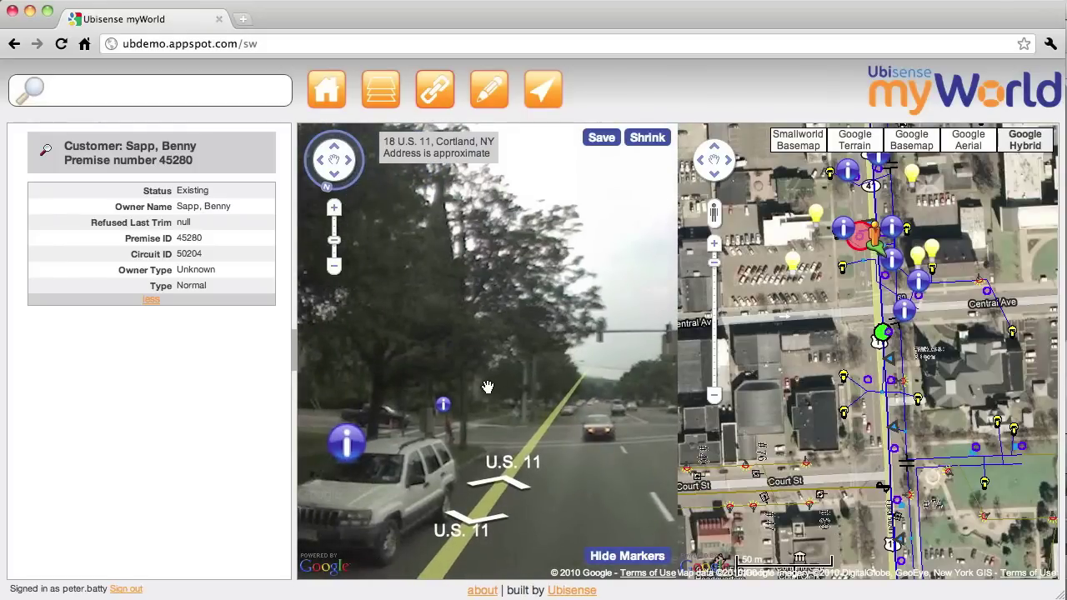
click(442, 405)
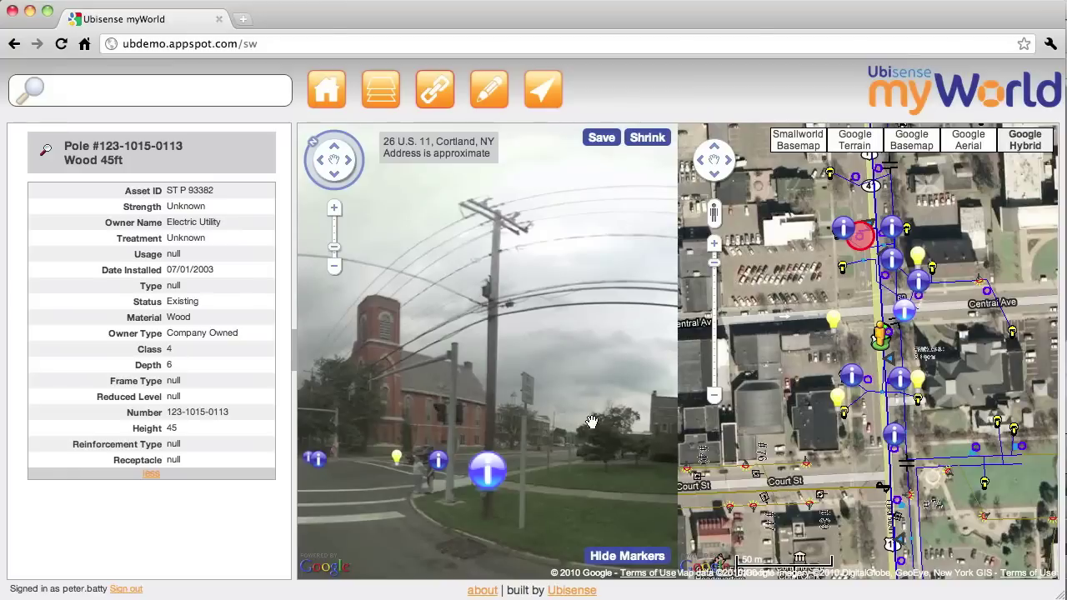
drag(597, 424, 491, 409)
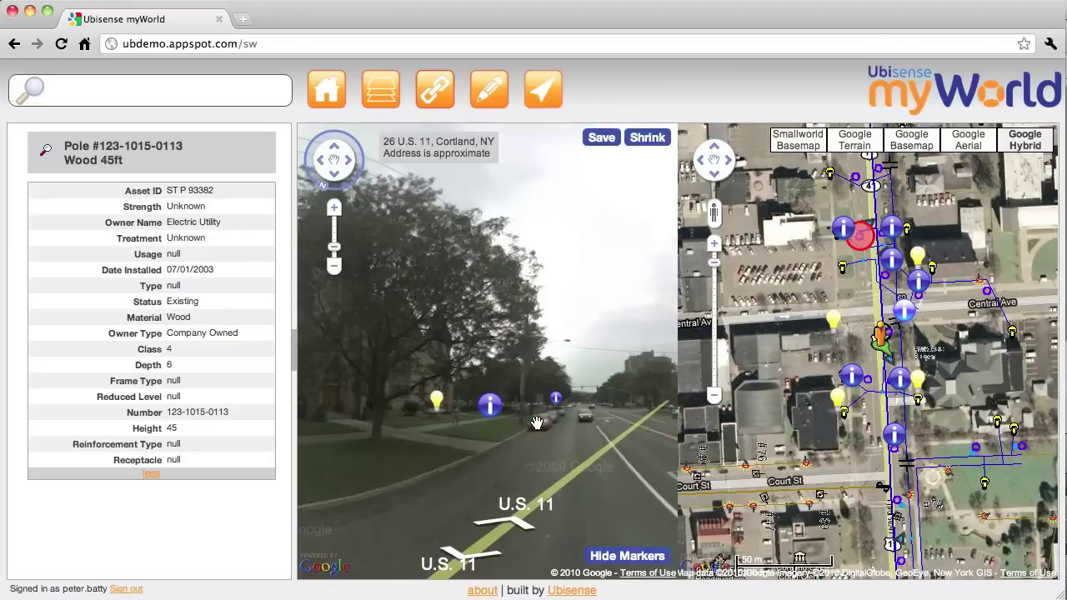
click(490, 406)
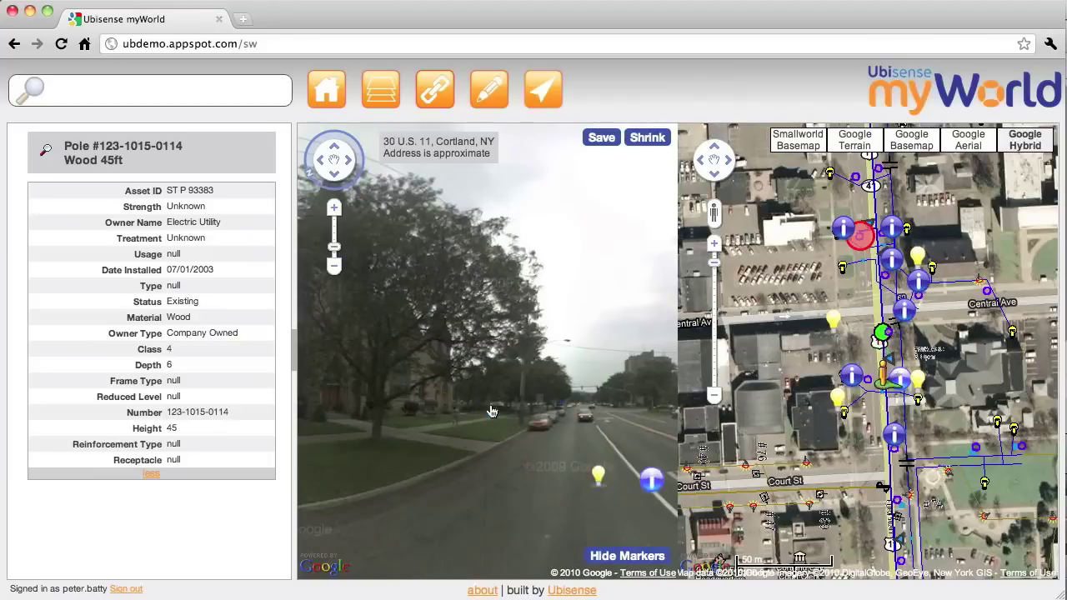
drag(593, 413, 327, 375)
double_click(328, 375)
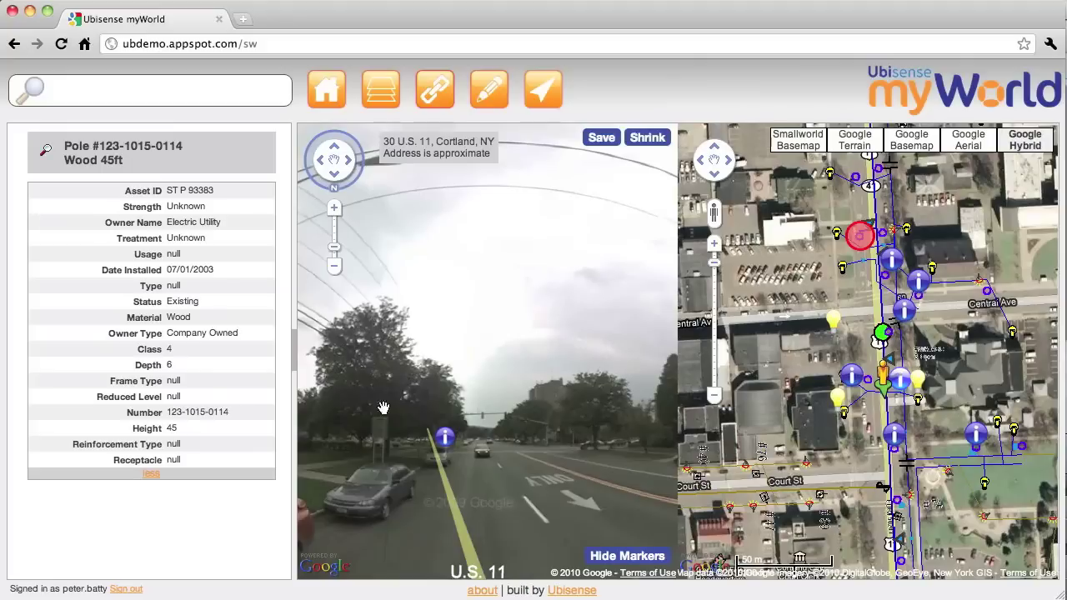
click(444, 440)
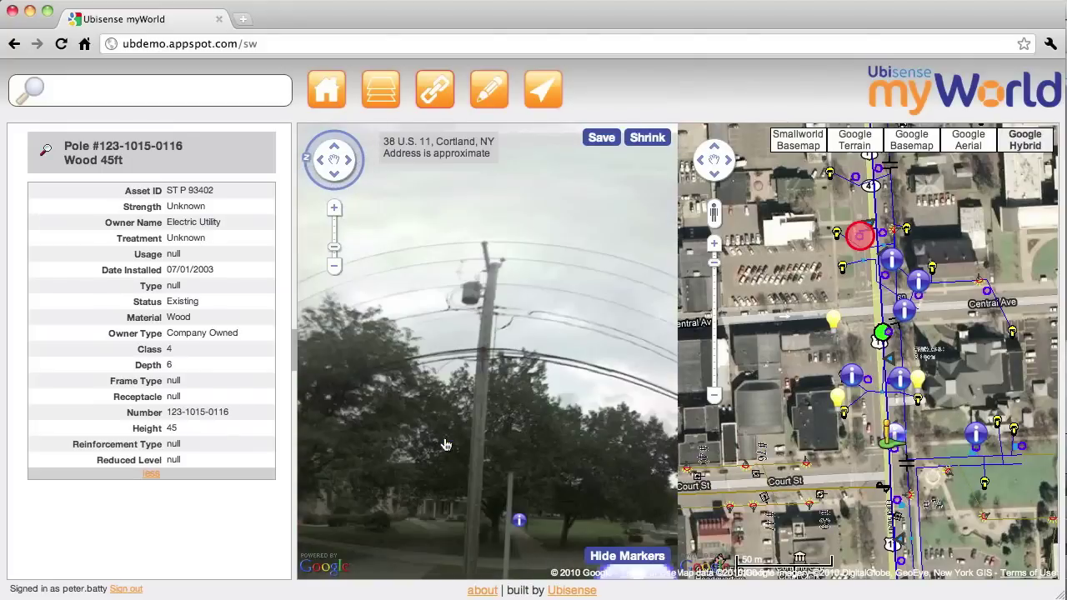
drag(541, 460, 540, 403)
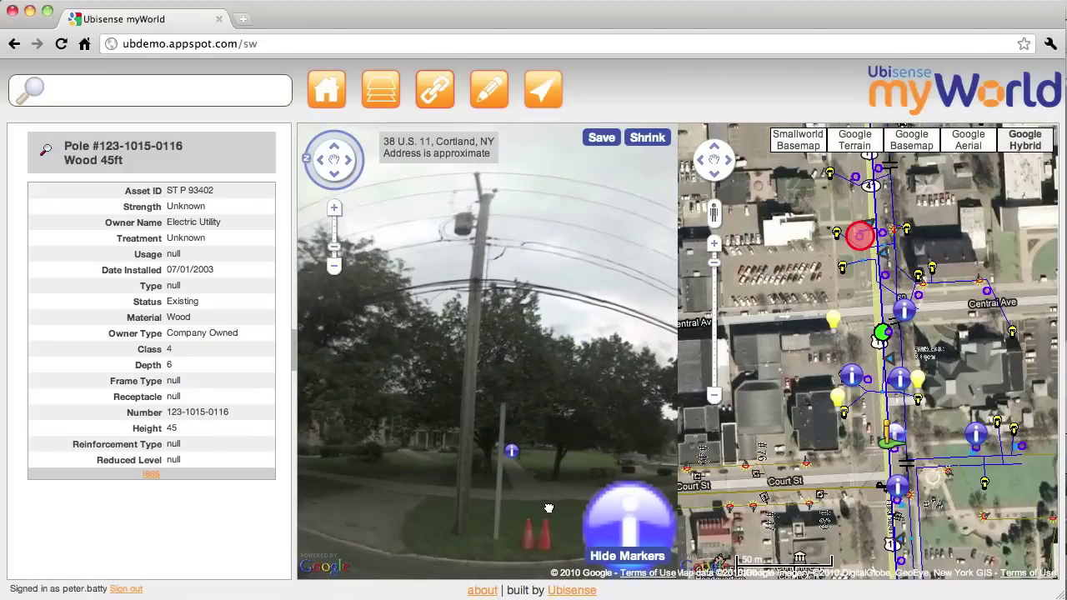
drag(785, 487, 794, 421)
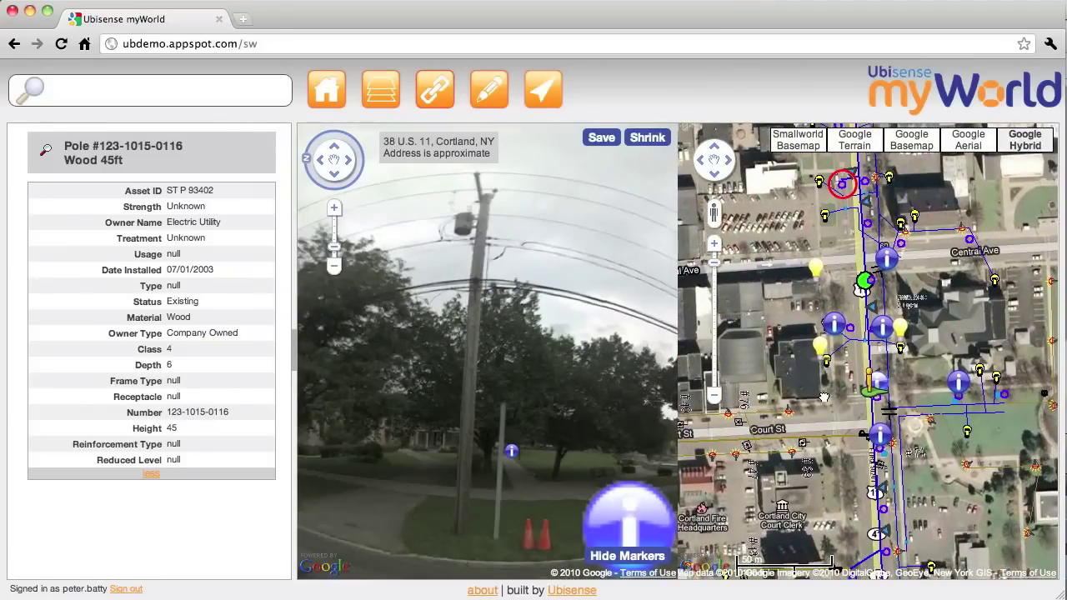
click(714, 243)
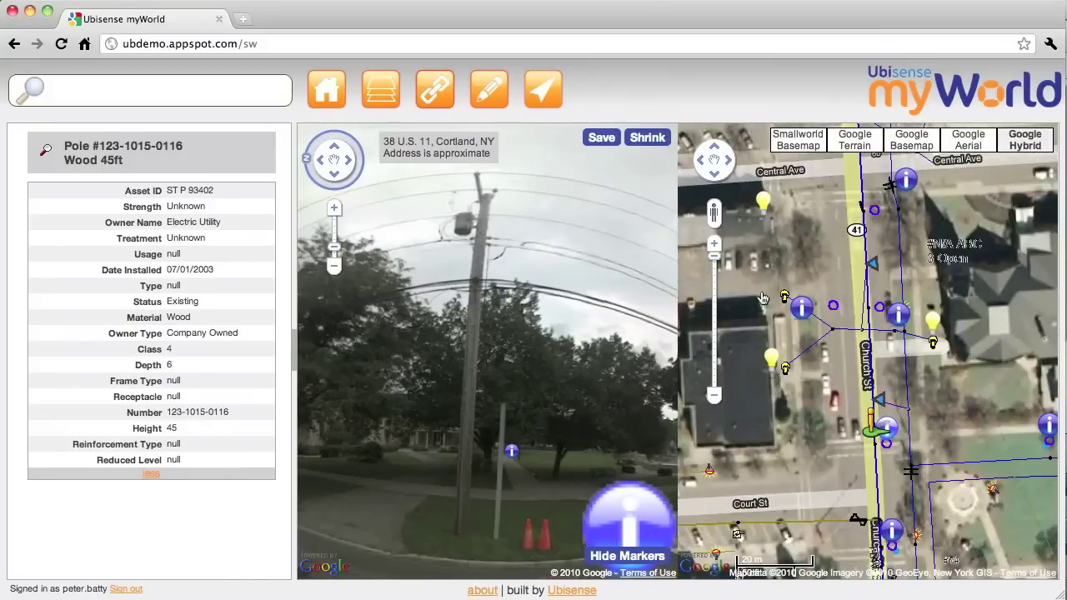
mouse_move(893, 425)
mouse_down()
mouse_move(920, 406)
mouse_move(910, 412)
mouse_up()
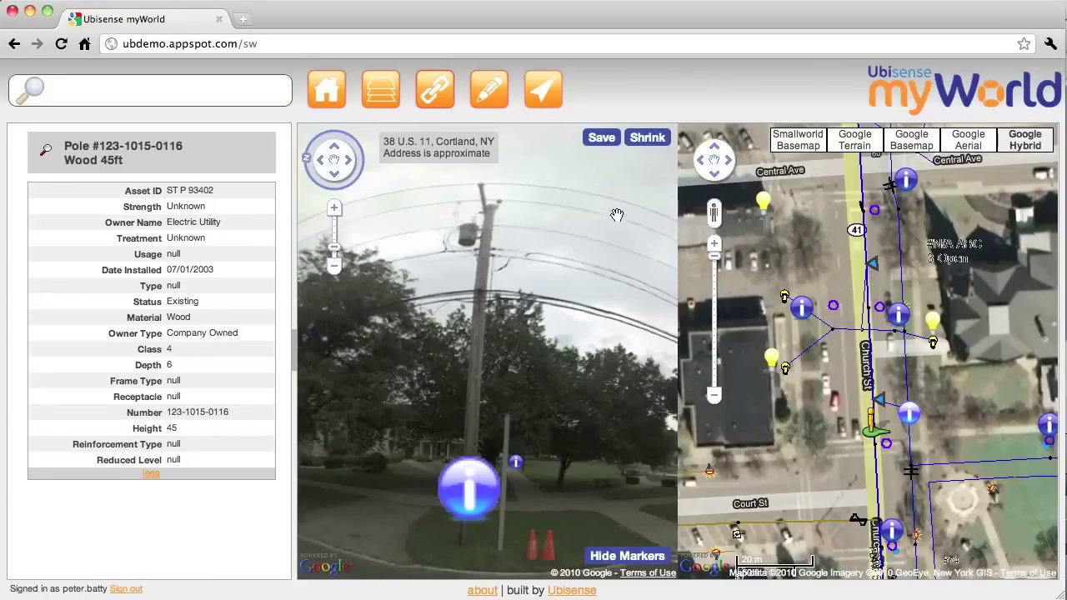
click(598, 146)
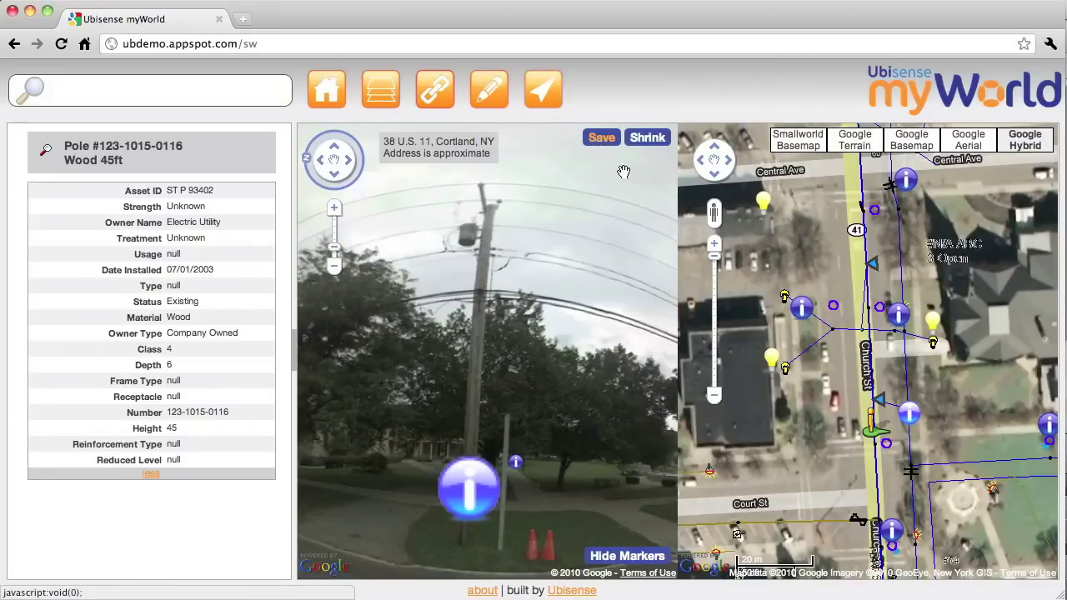
click(899, 318)
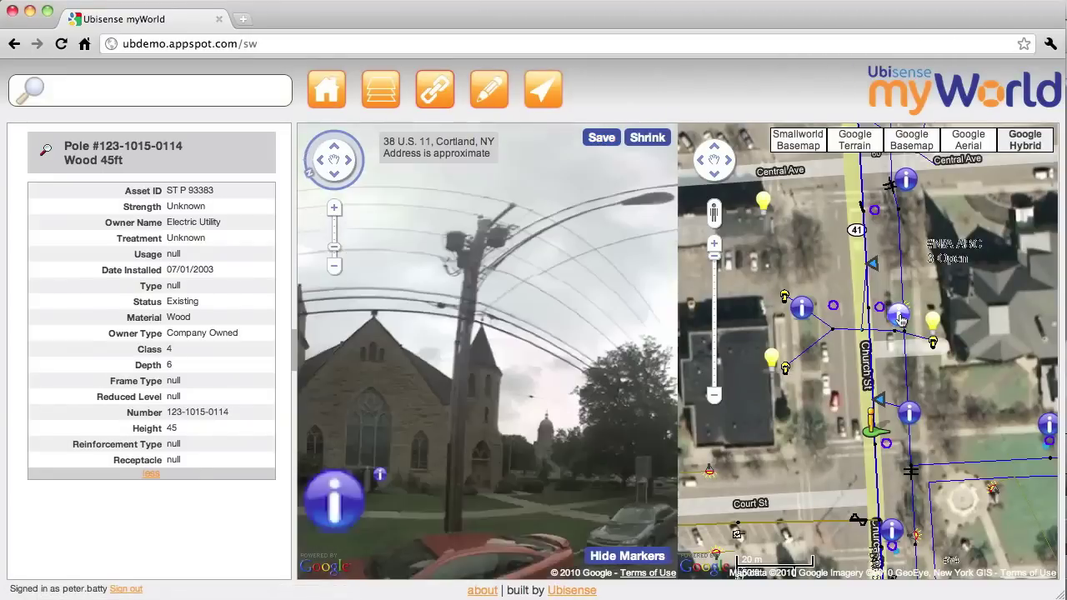
click(908, 417)
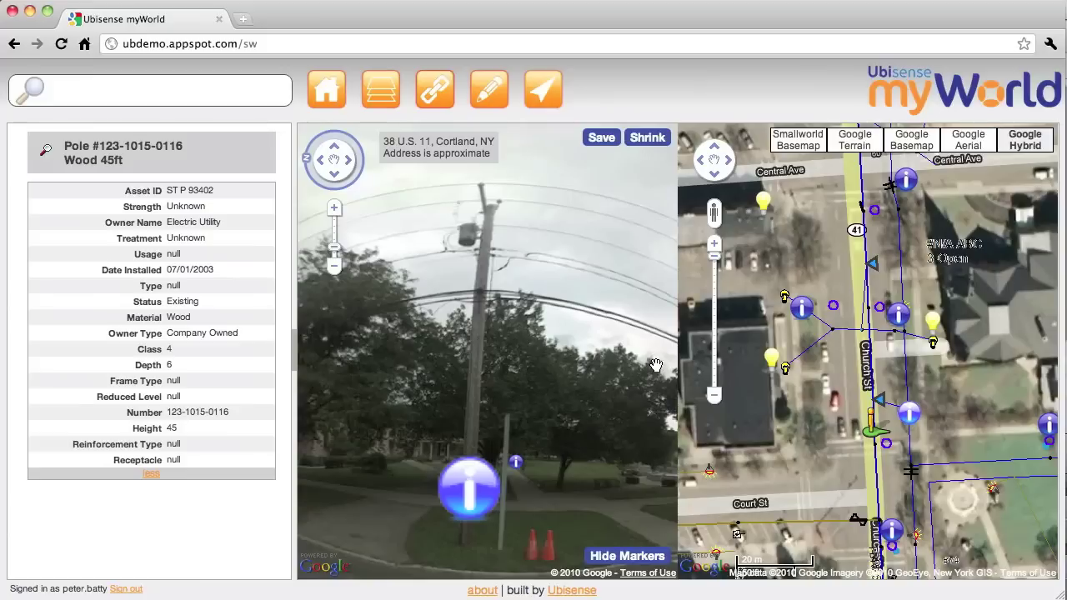
click(648, 138)
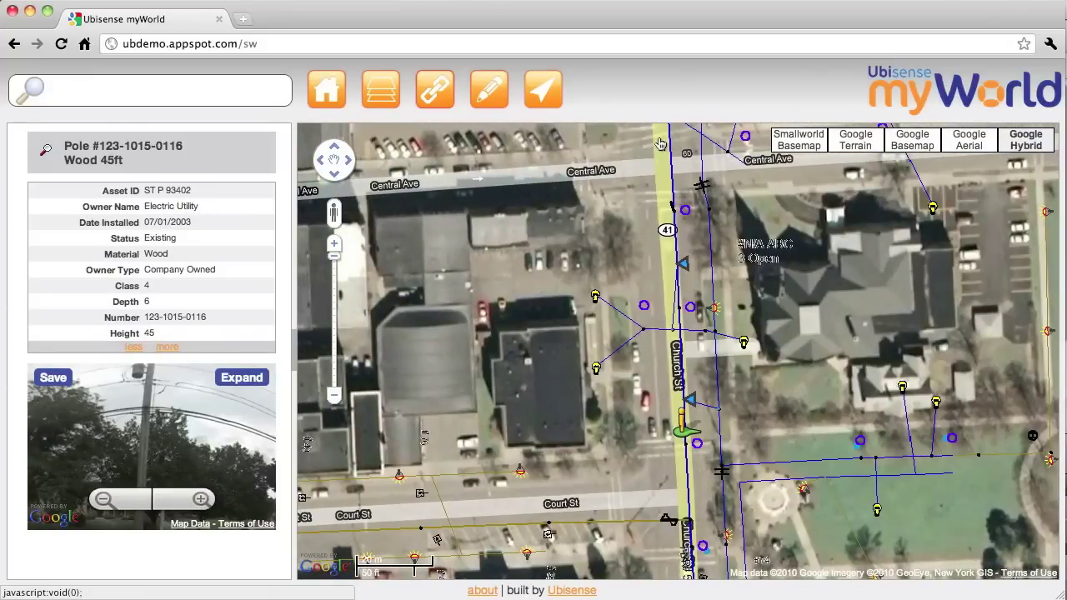
click(160, 90)
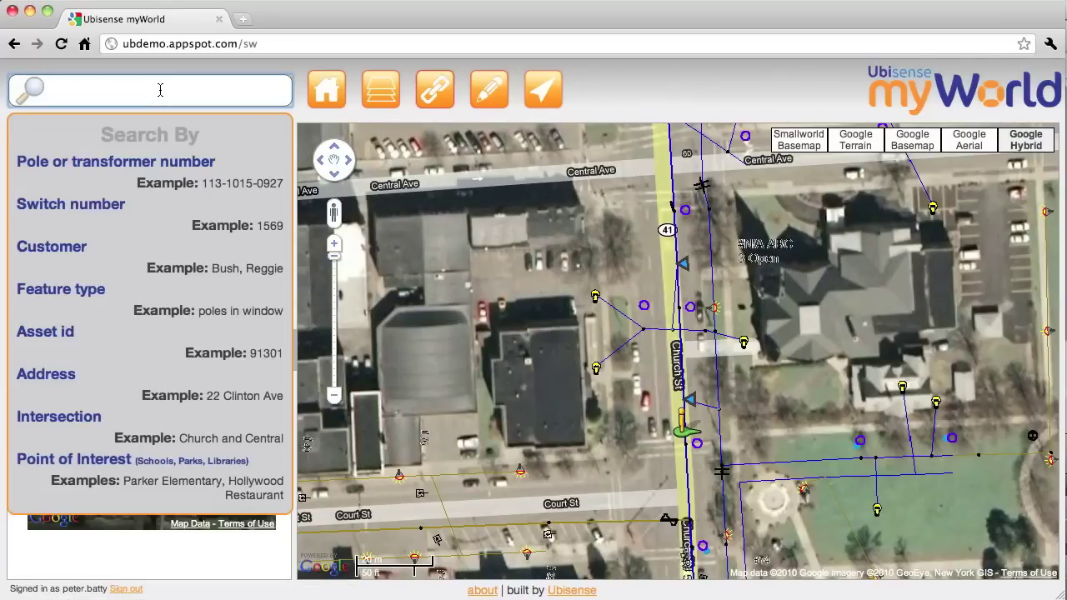
text(123)
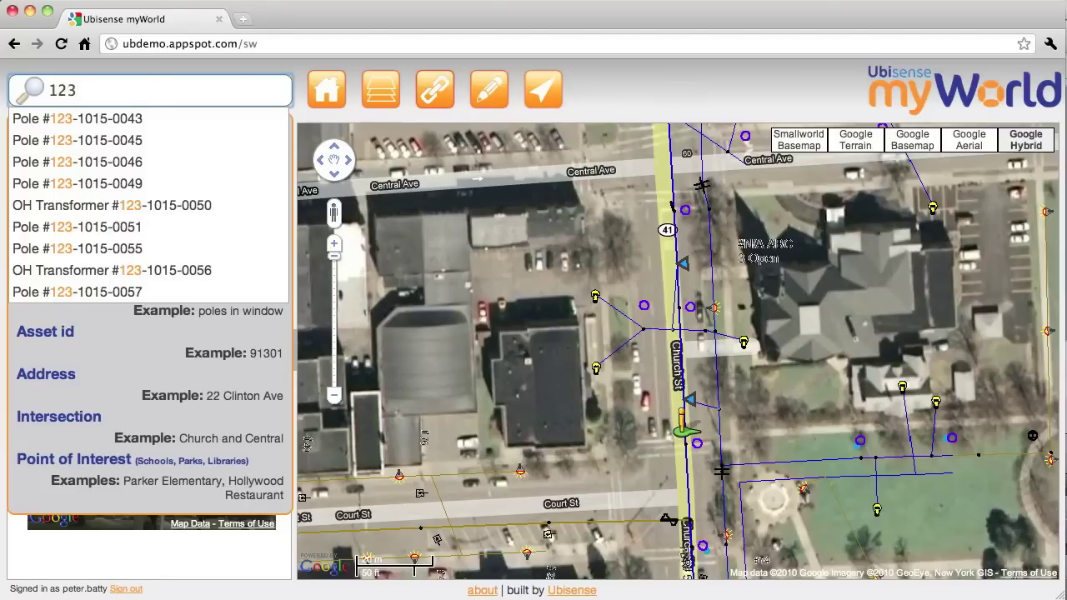
click(92, 161)
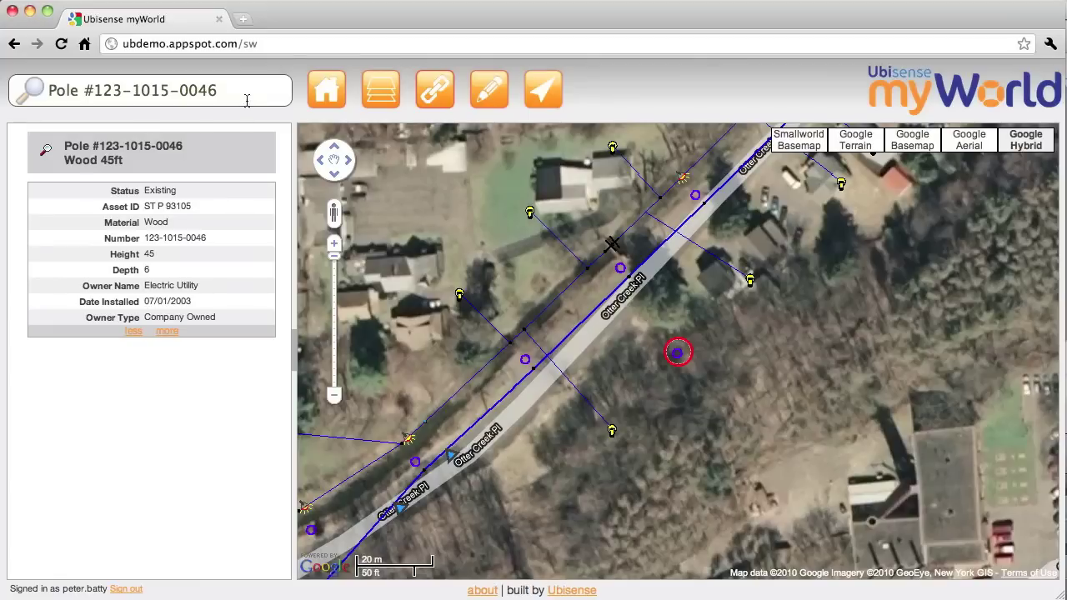
drag(236, 91, 34, 97)
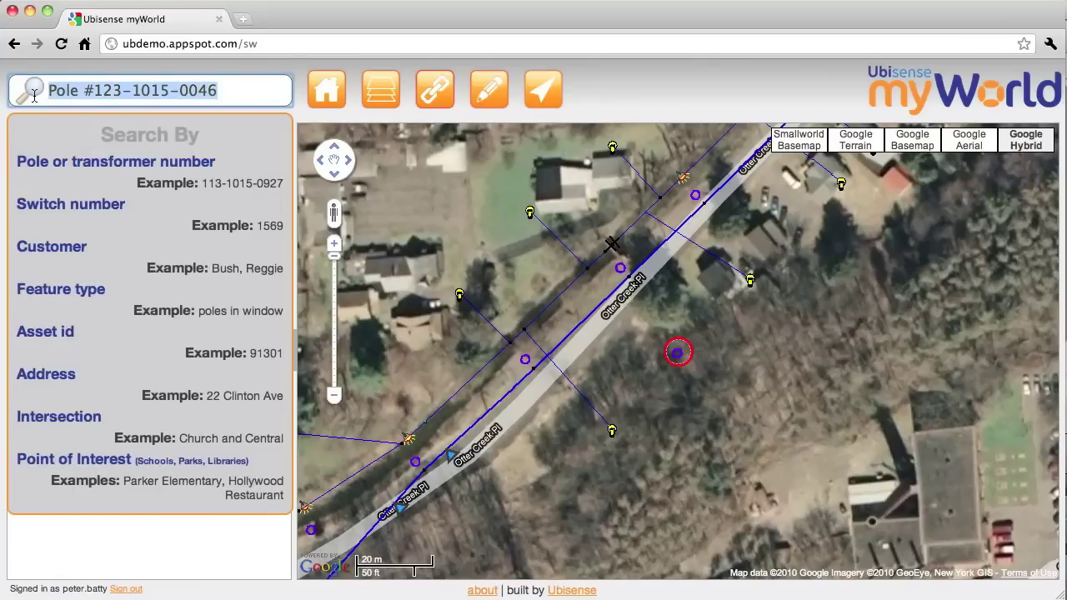
text(913)
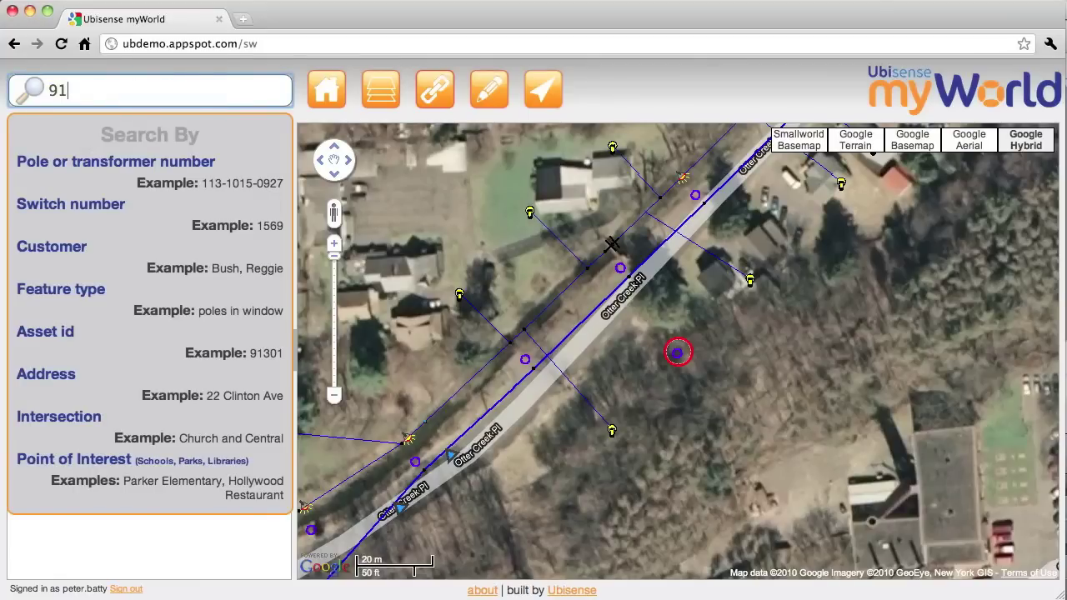
key(BackSpace)
key(BackSpace)
key(BackSpace)
text(913)
key(Down)
key(Down)
key(Down)
key(Down)
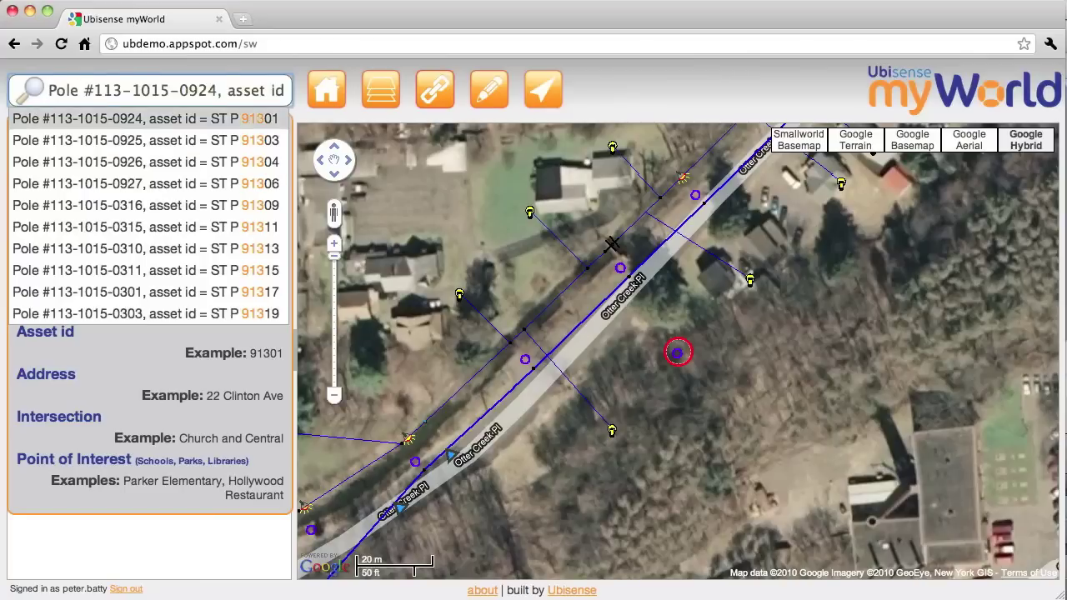
key(Return)
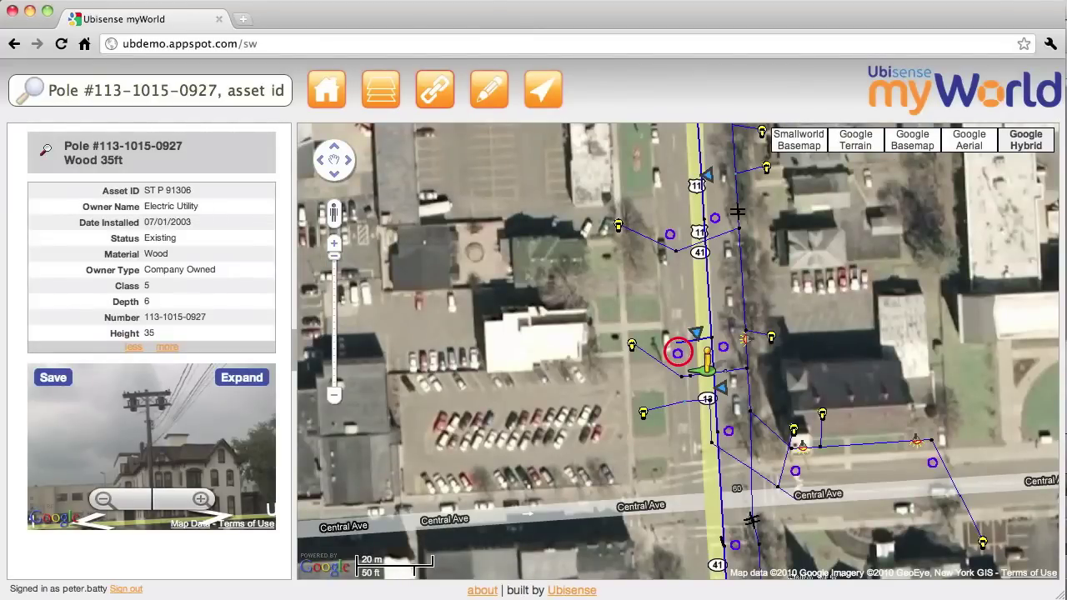
Search by a customer's surname to locate their premise near Elm St.
click(155, 98)
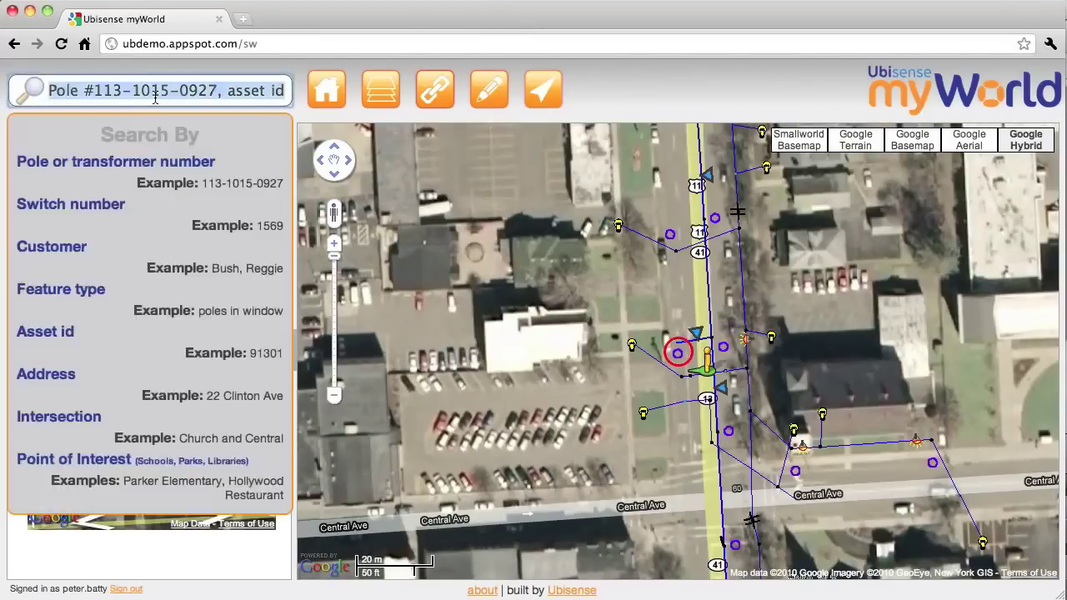
text(bur)
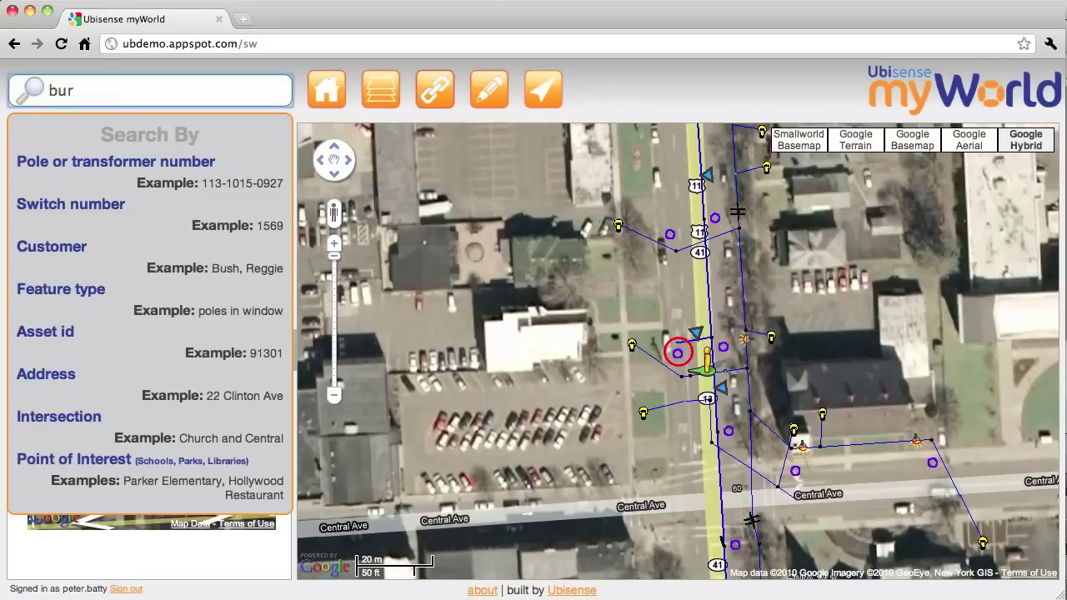
key(BackSpace)
text(sh)
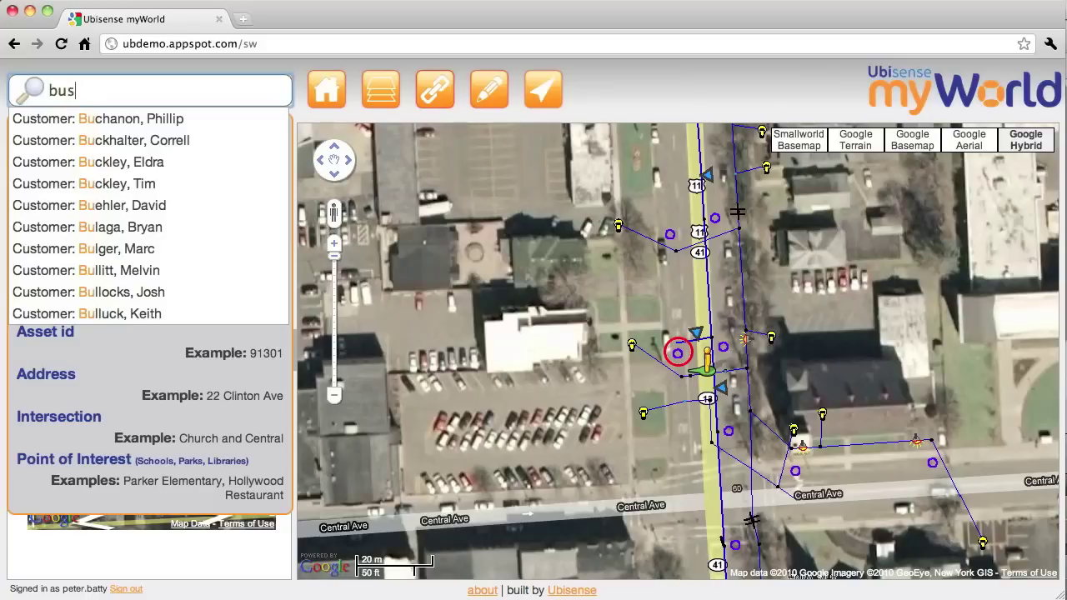
key(Down)
key(Down)
key(Down)
key(Down)
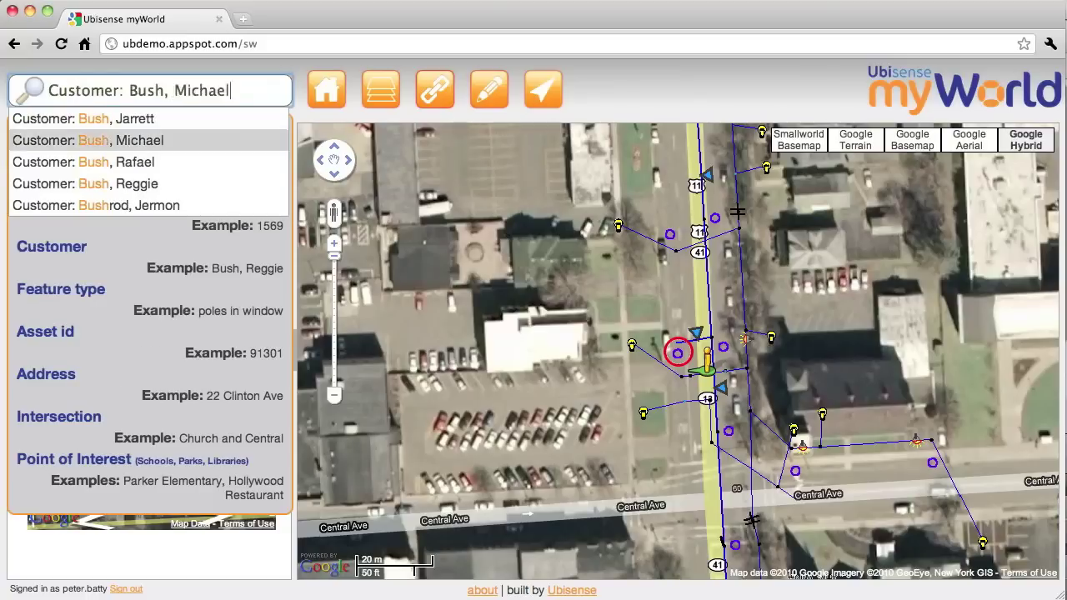
key(Return)
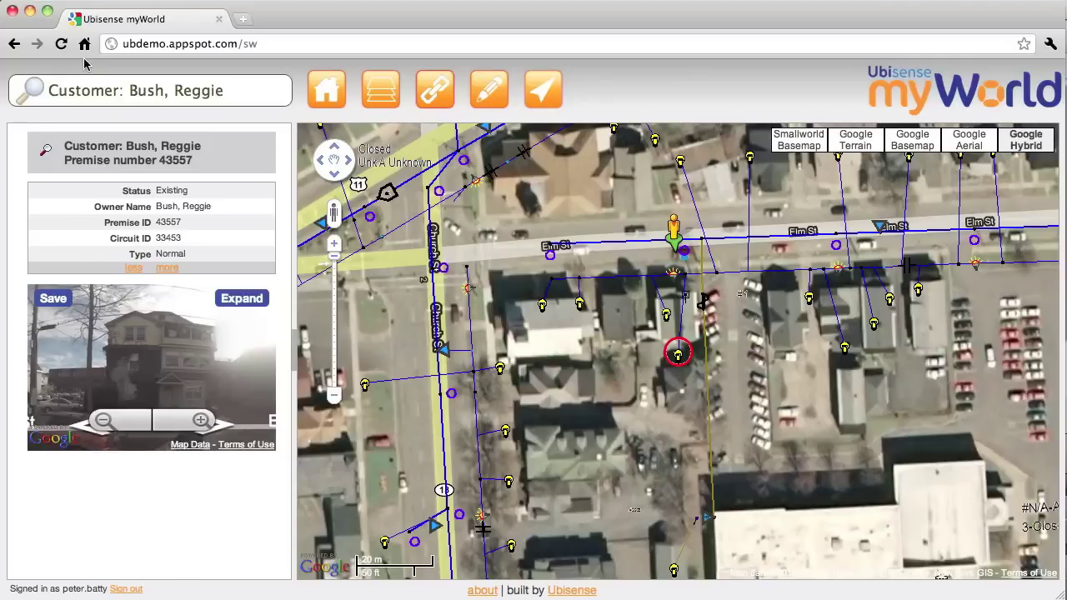
click(223, 91)
drag(223, 91, 43, 93)
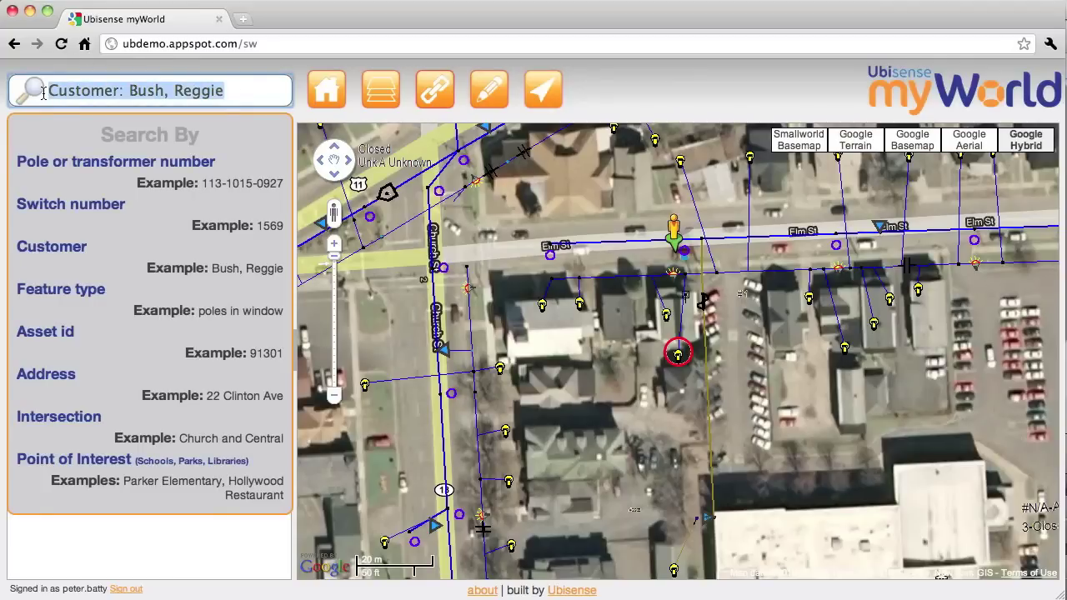
Run the 'query: poles in map window' search to circle the 11 poles in view.
key(BackSpace)
text(pole)
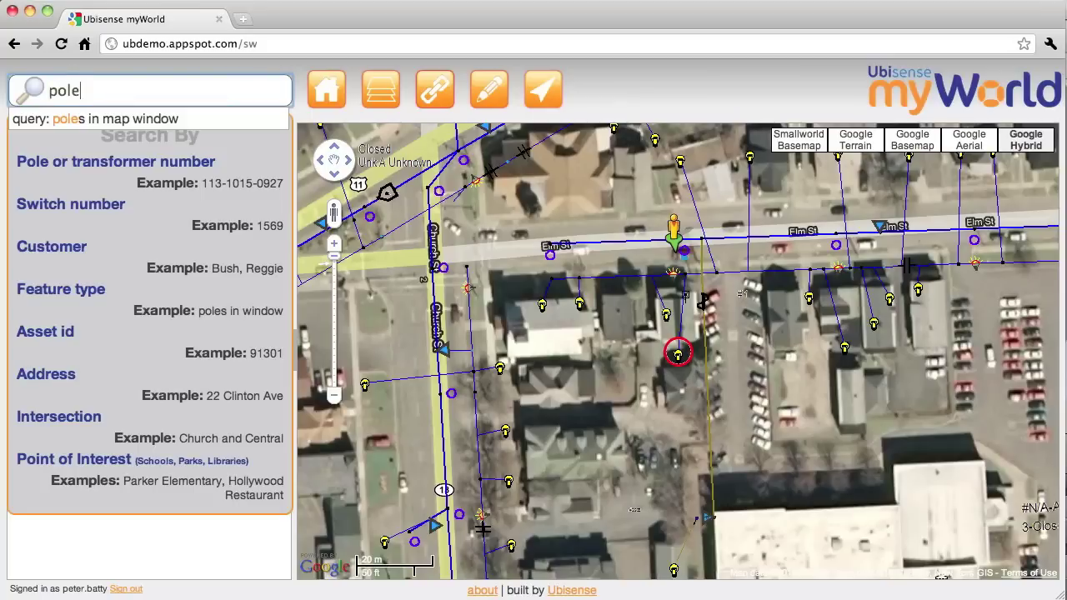
key(Down)
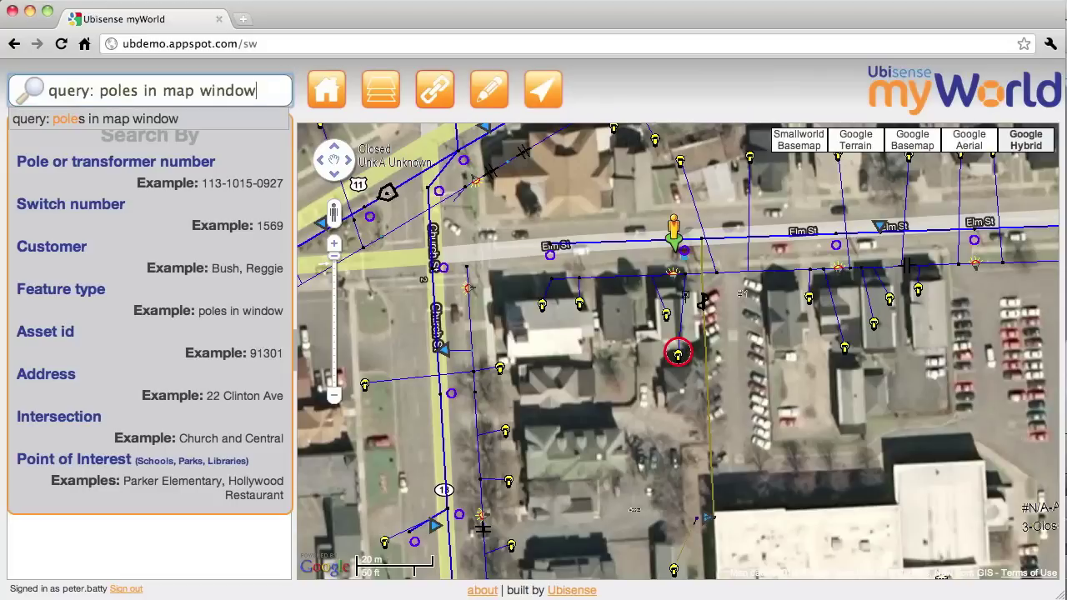
key(Return)
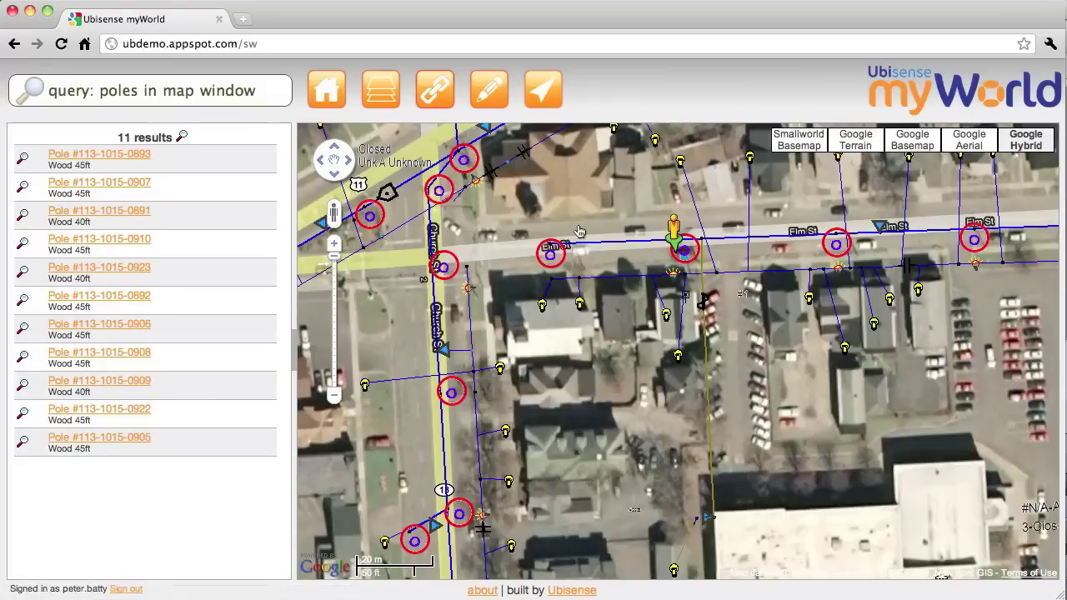
click(546, 254)
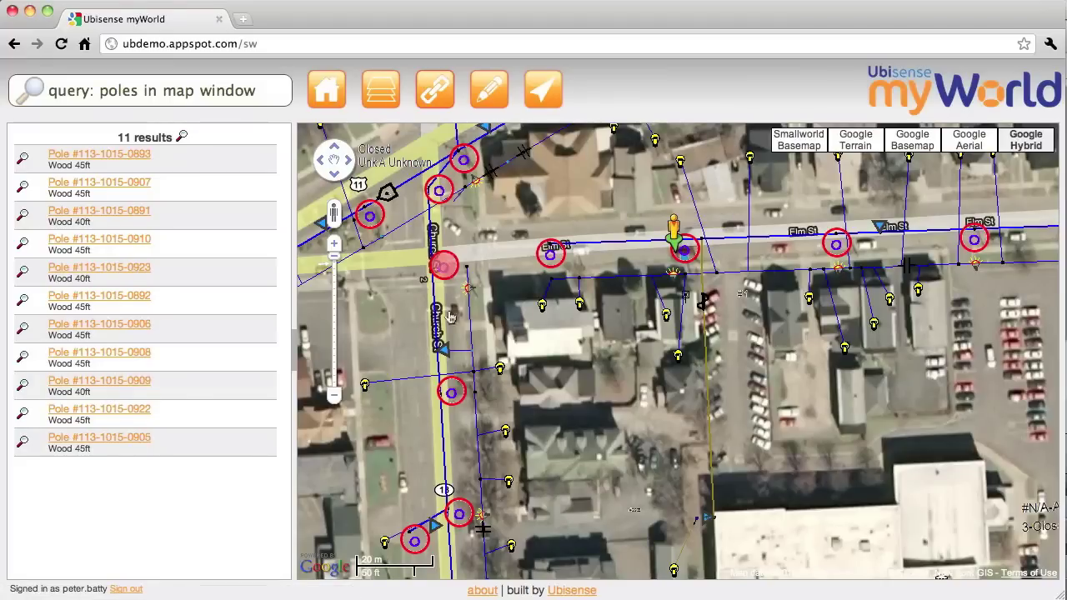
click(452, 395)
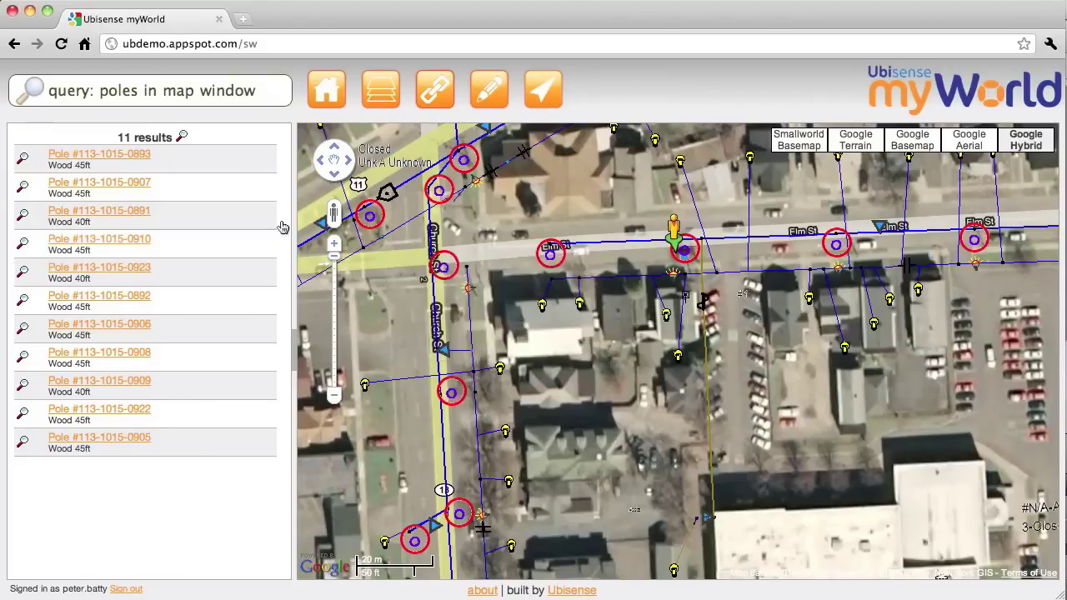
click(266, 92)
drag(267, 92, 48, 90)
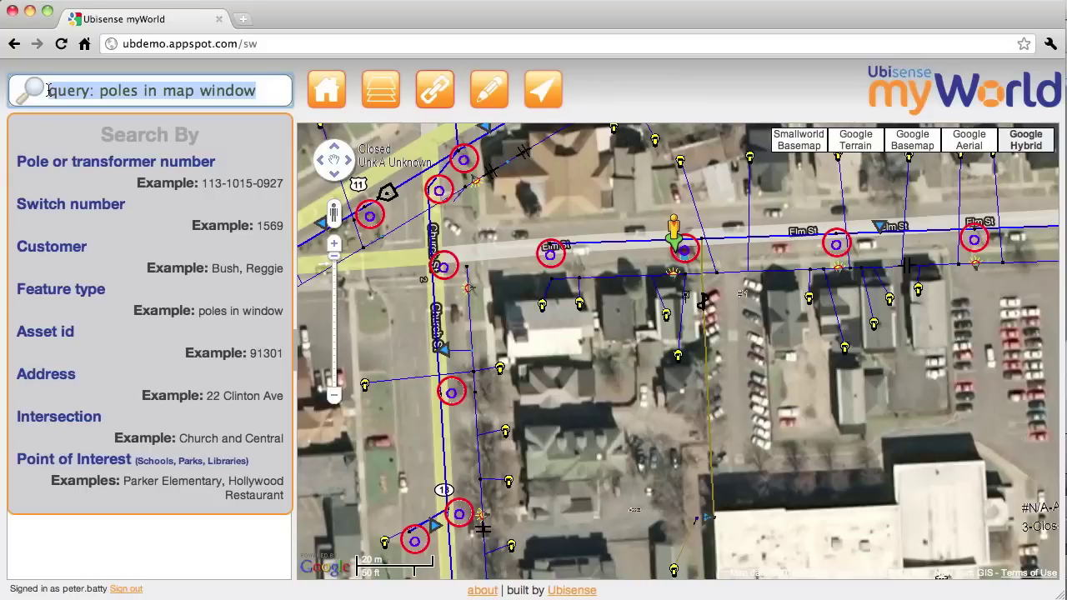
text(22 cl)
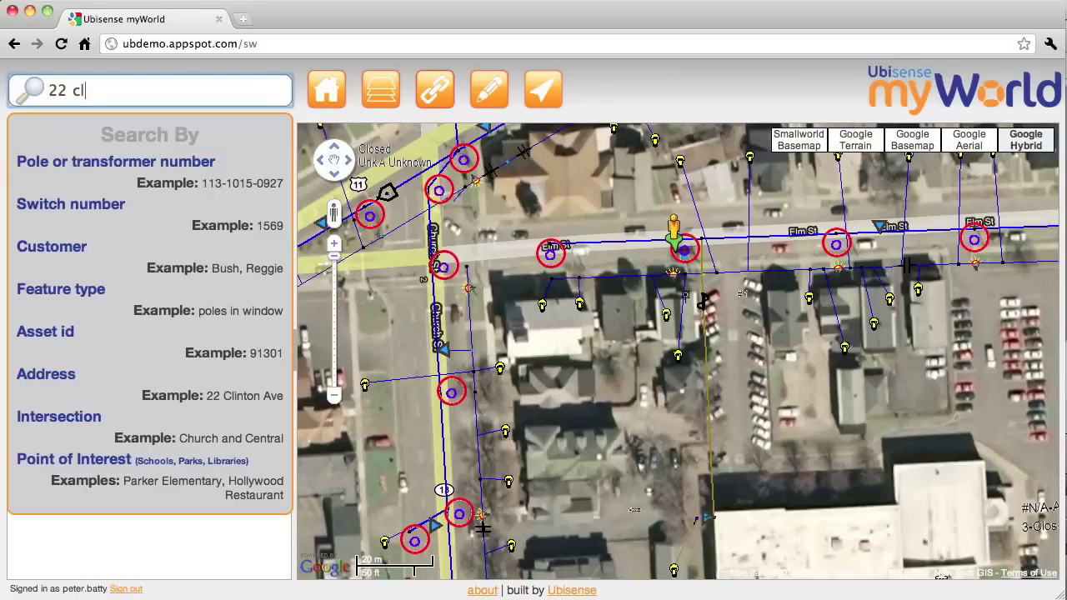
text(inton ave)
key(Return)
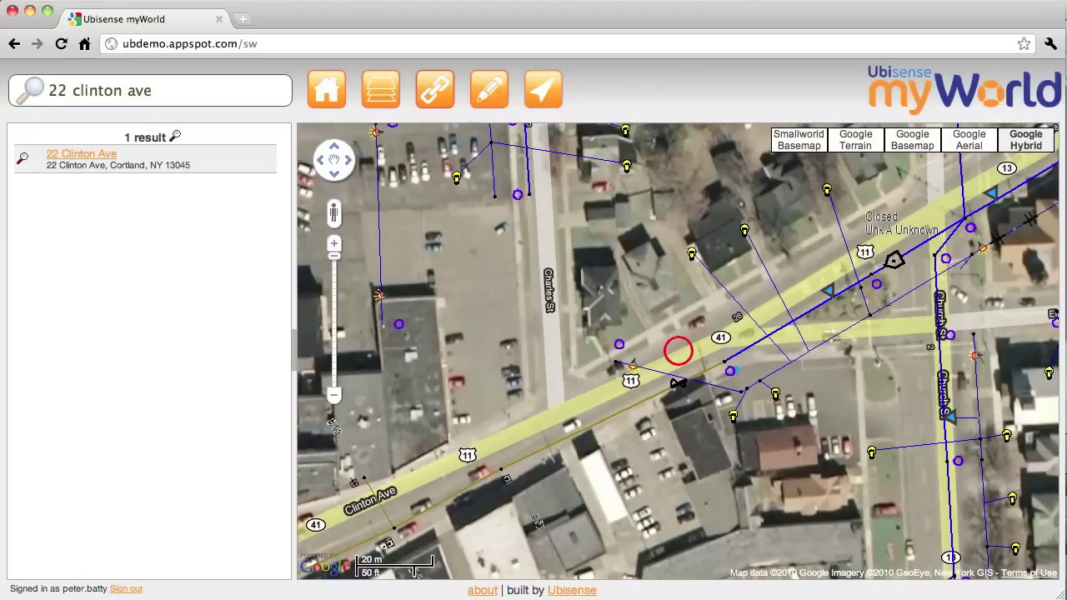
click(178, 96)
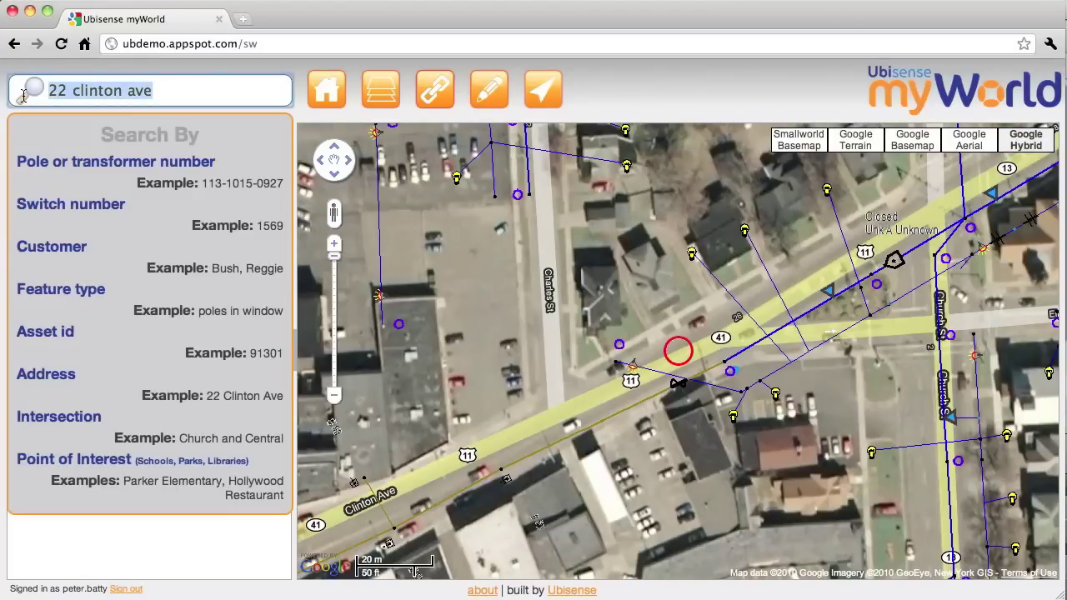
Search 'church and central' to circle Church St & Central Ave, then open Map Layers.
text(chruch)
key(BackSpace)
key(BackSpace)
key(BackSpace)
key(BackSpace)
text(urch and )
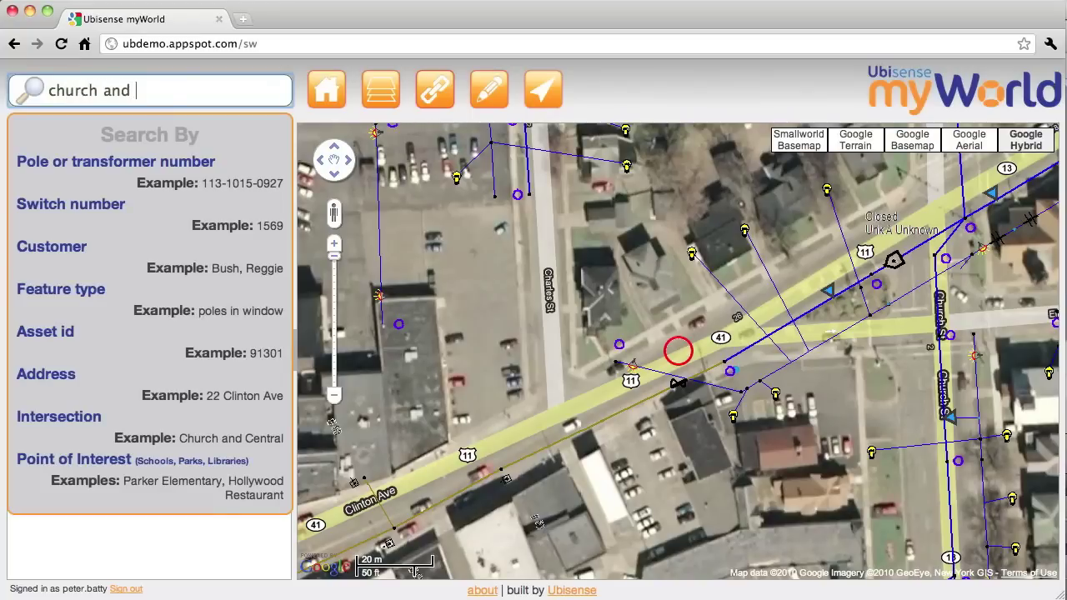
text(central)
key(Return)
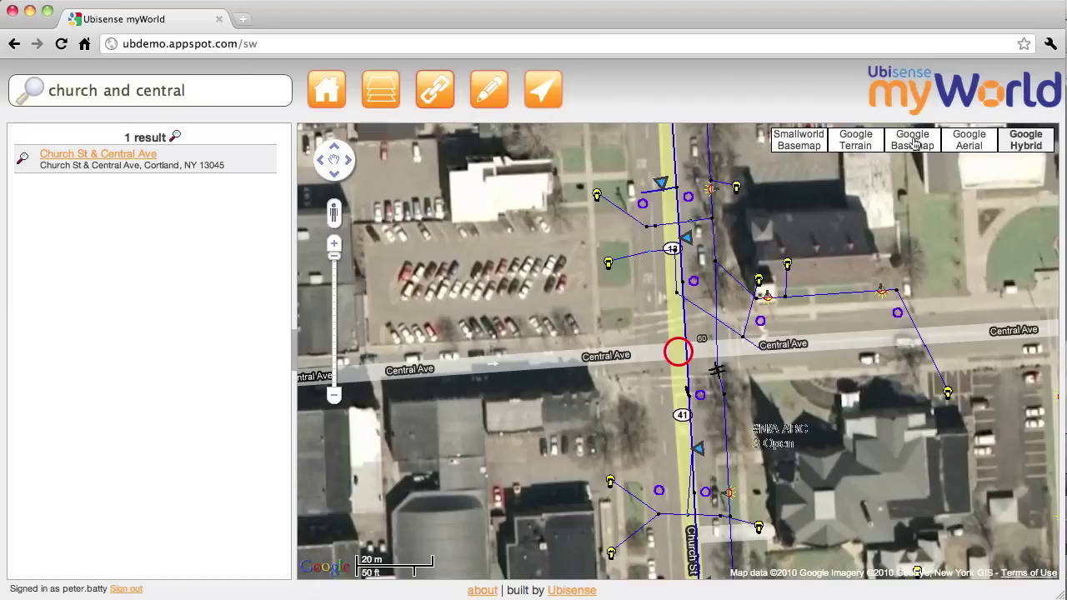
click(387, 92)
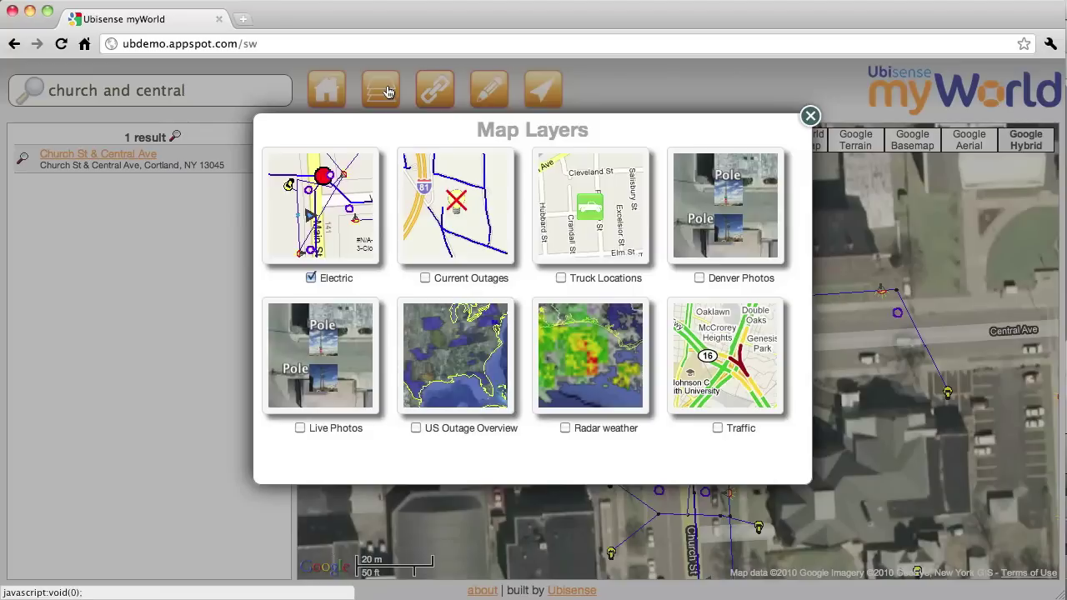
Hide Electric, show Current Outages and Truck Locations, and switch to the Google Basemap.
click(311, 278)
click(425, 278)
click(560, 277)
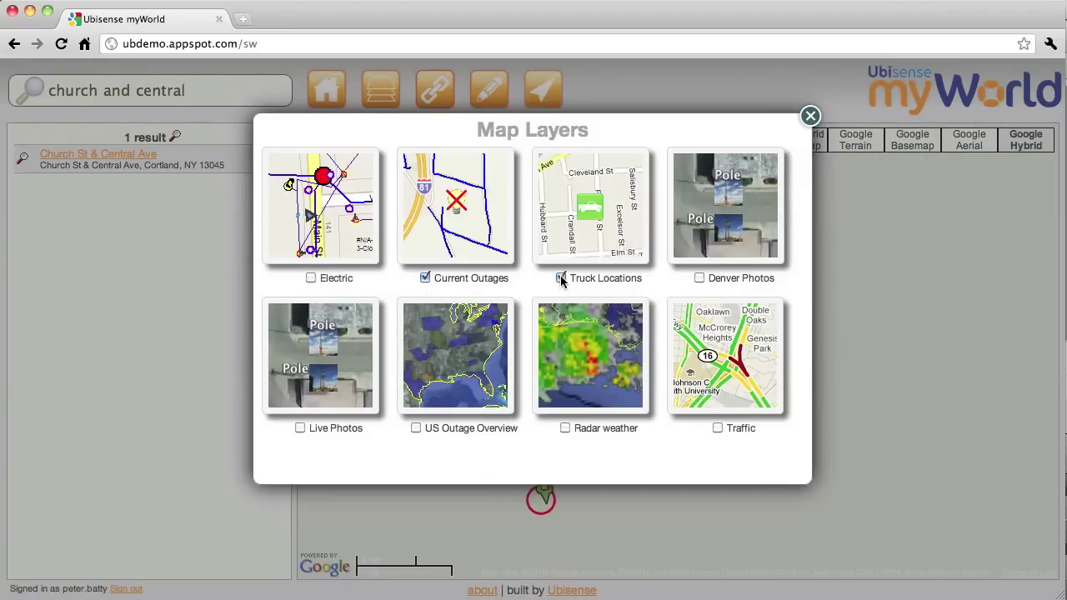
click(810, 116)
click(912, 140)
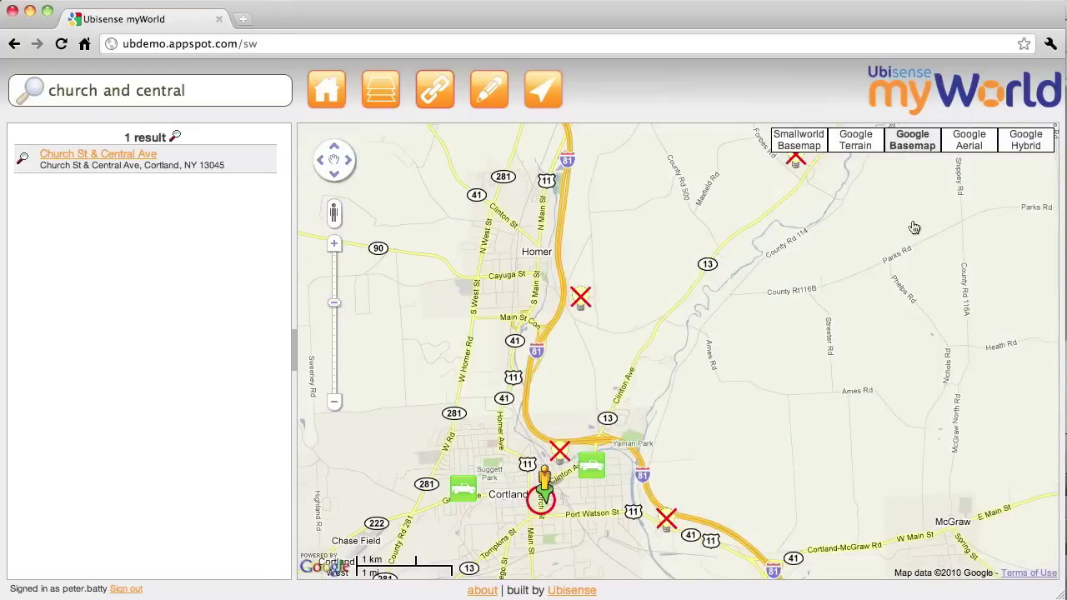
Read the popups for two outages and a crew truck near Cortland, then reopen Map Layers.
drag(828, 413, 814, 435)
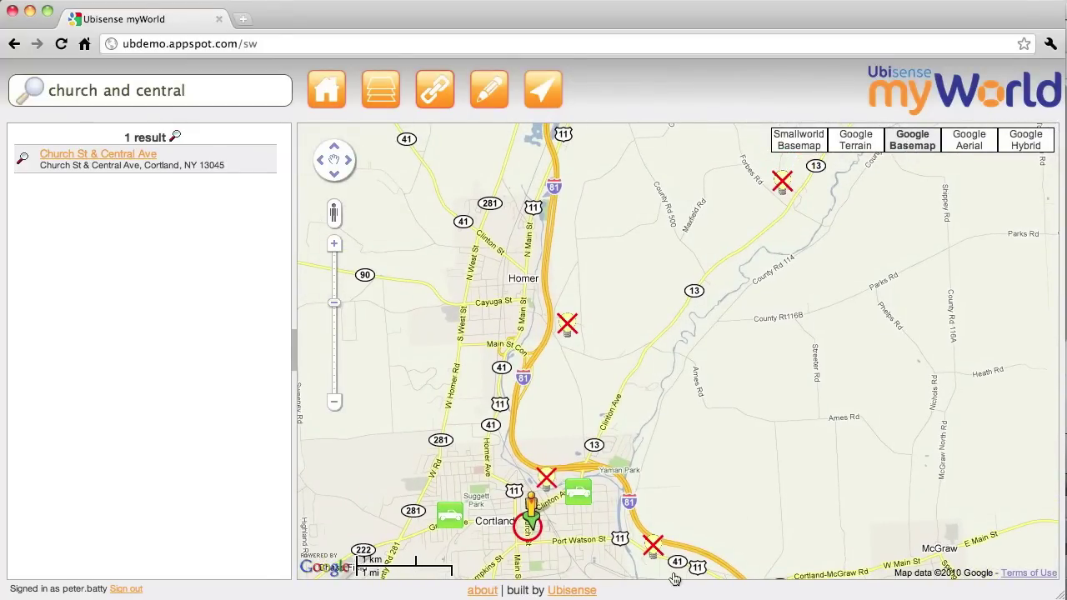
click(653, 549)
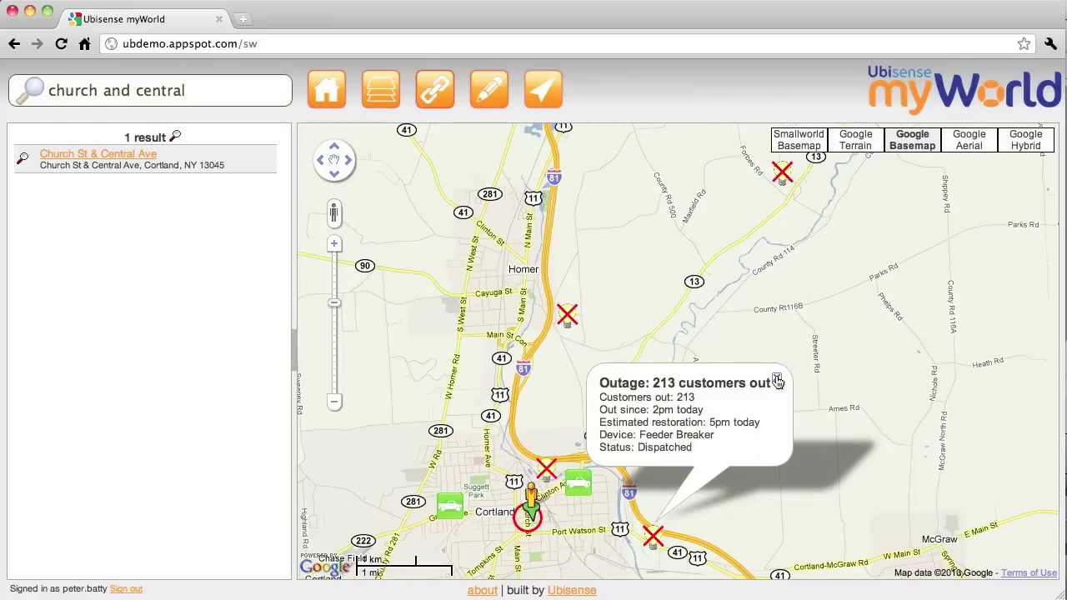
click(546, 471)
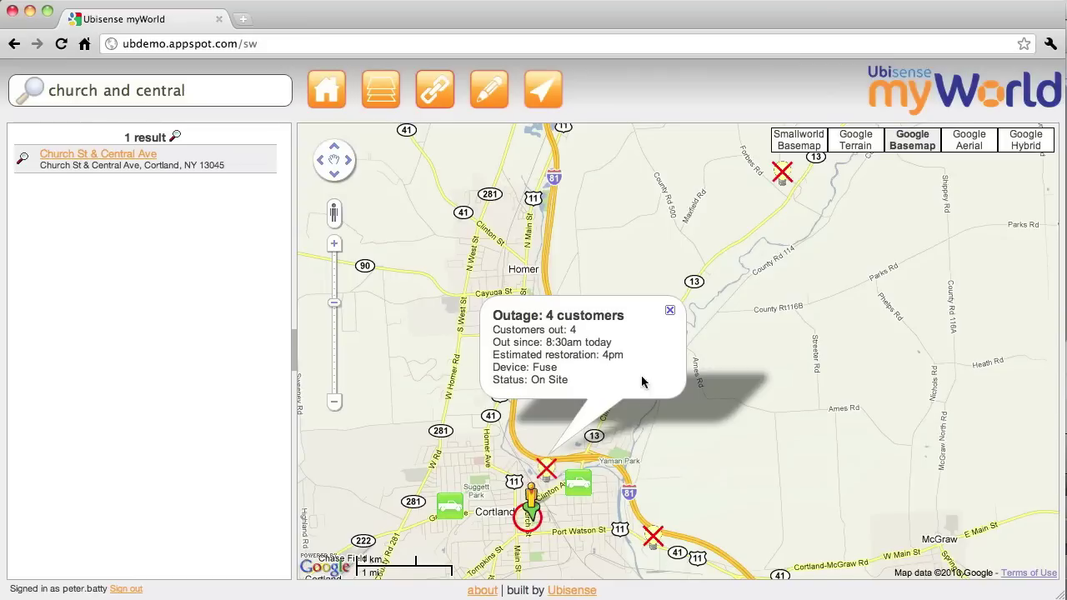
click(670, 310)
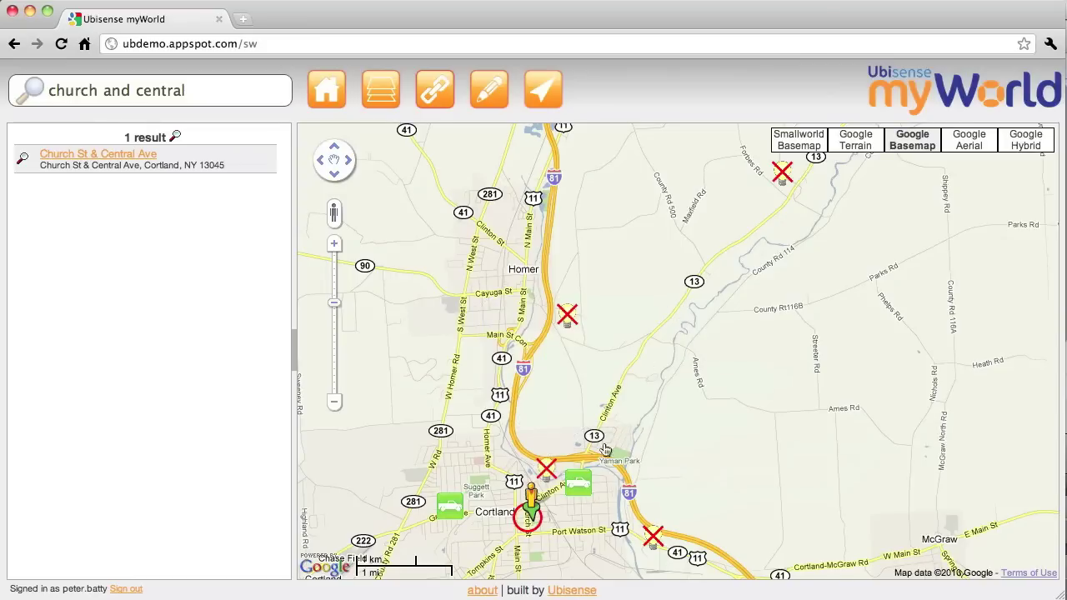
click(581, 485)
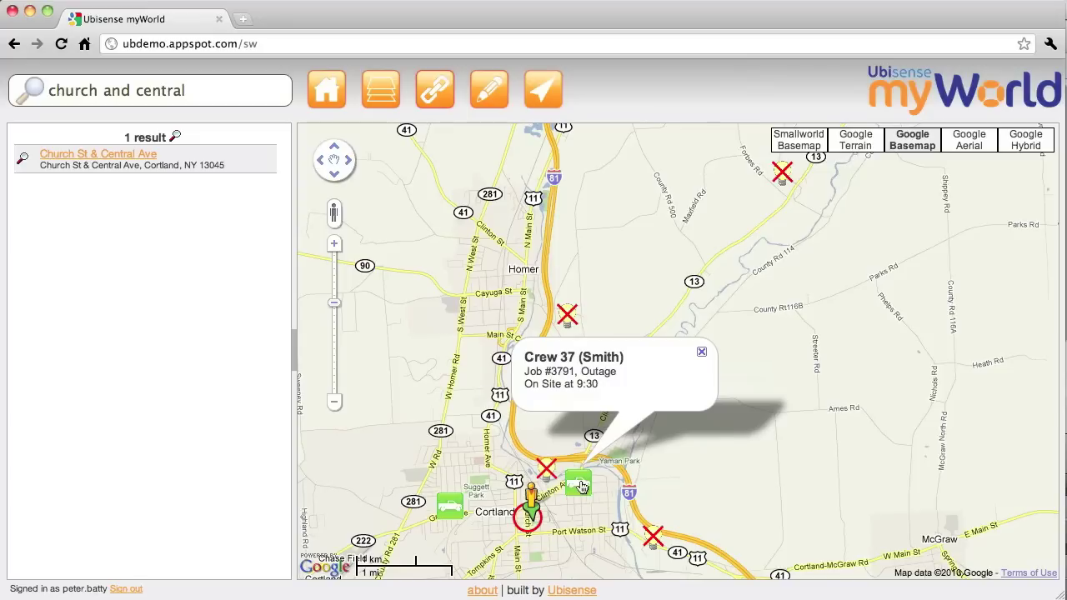
click(700, 355)
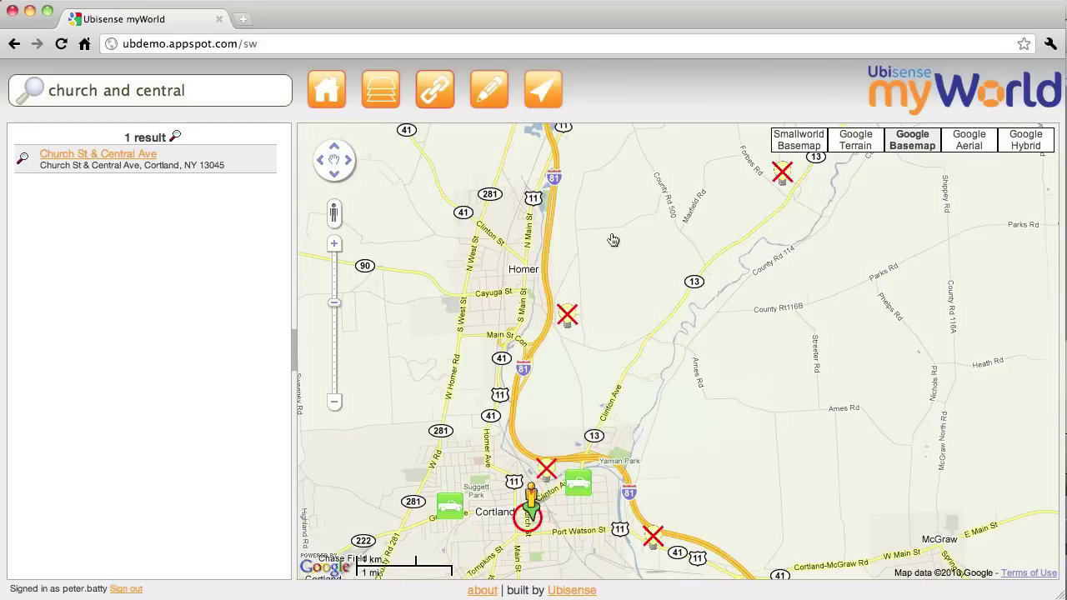
click(381, 94)
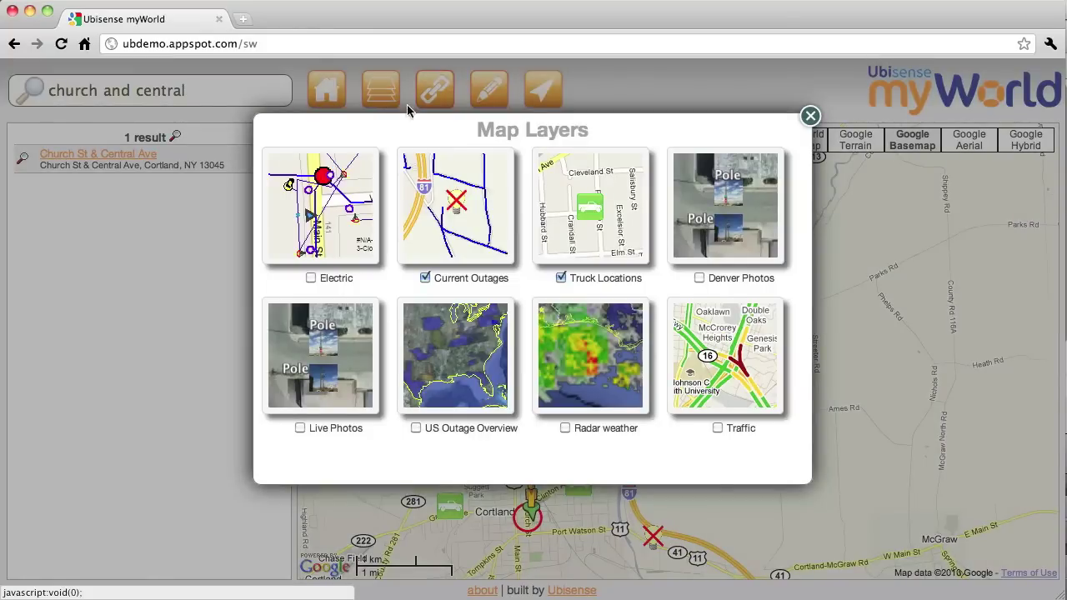
Turn on the Traffic layer to colour I-81 with traffic flow, then reopen Map Layers.
click(717, 427)
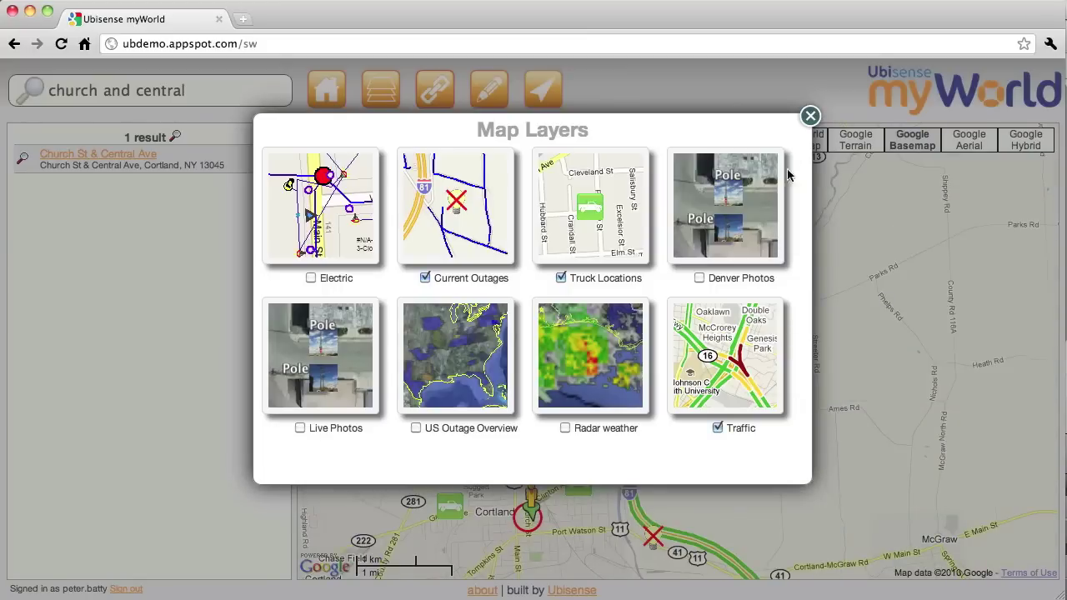
click(809, 117)
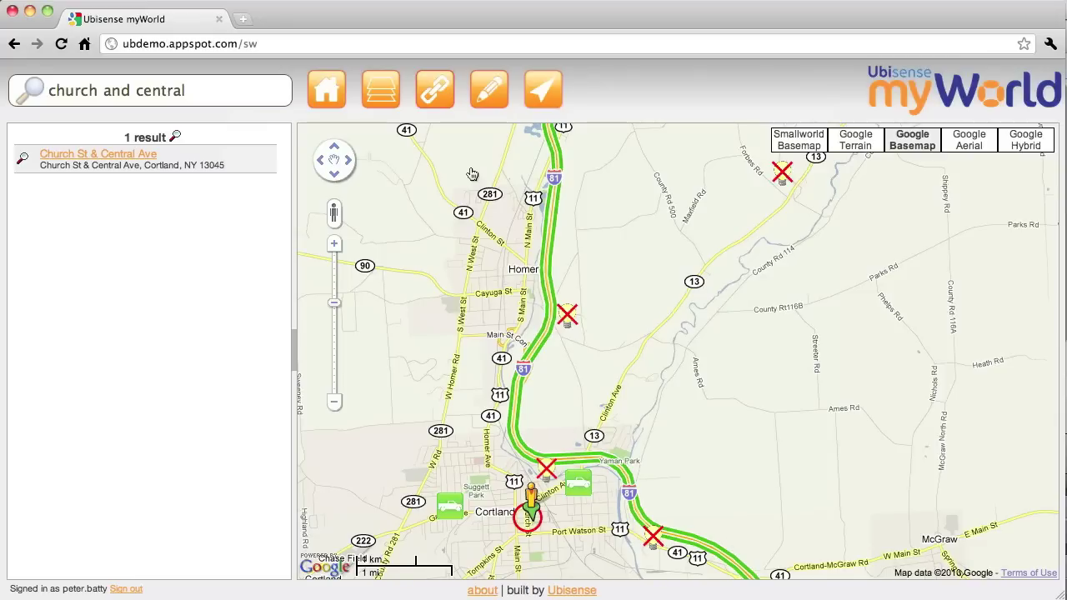
click(392, 108)
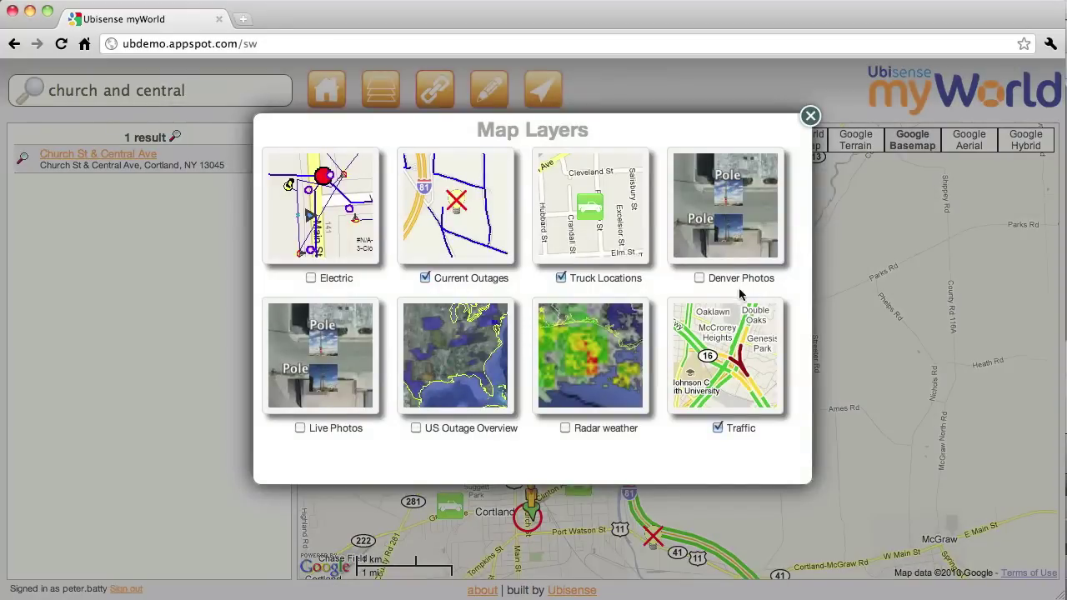
Turn on Denver Photos, pan along W 3rd Ave, and switch to Google Aerial imagery.
click(698, 277)
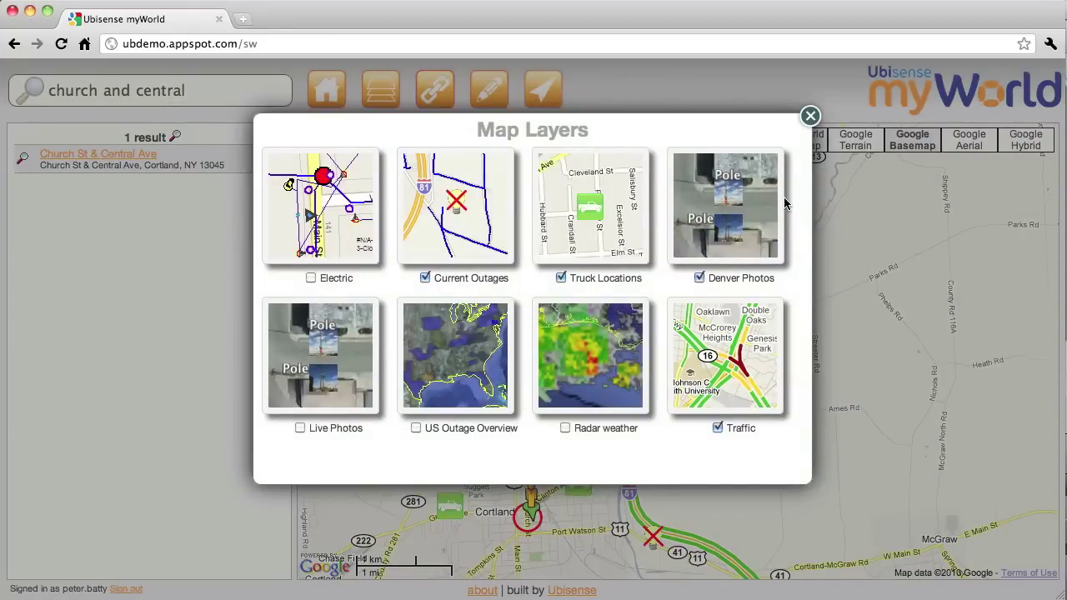
click(810, 115)
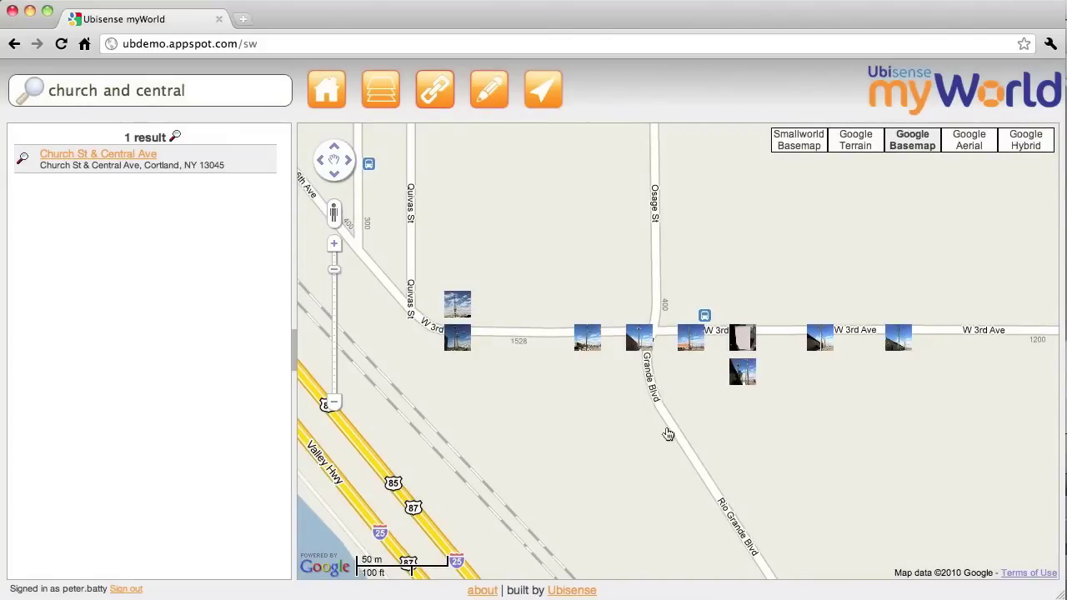
drag(669, 429, 654, 551)
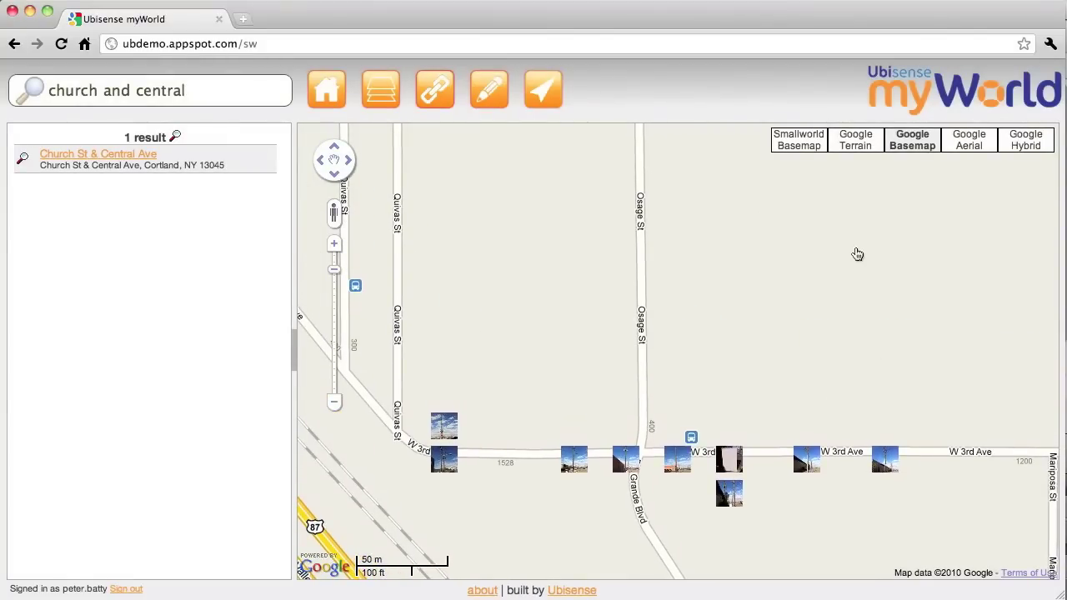
click(970, 143)
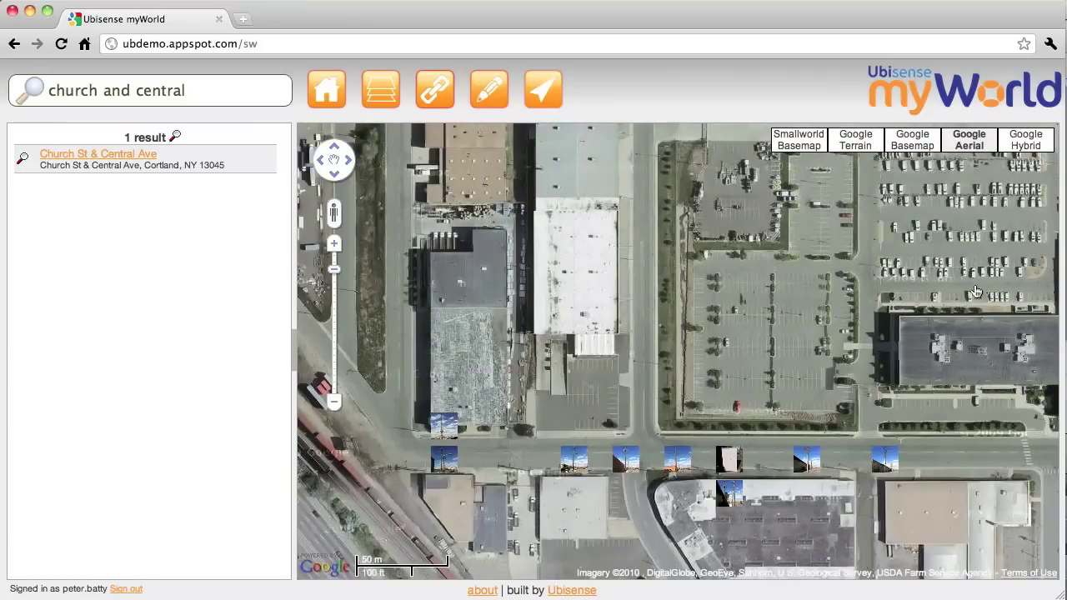
click(575, 461)
drag(680, 515, 653, 540)
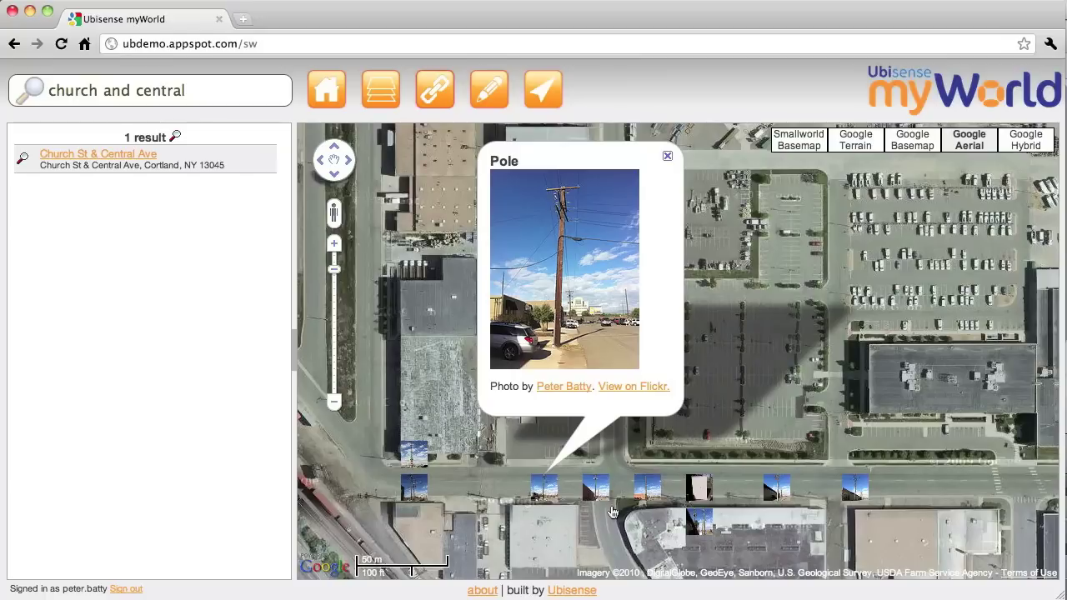
click(595, 493)
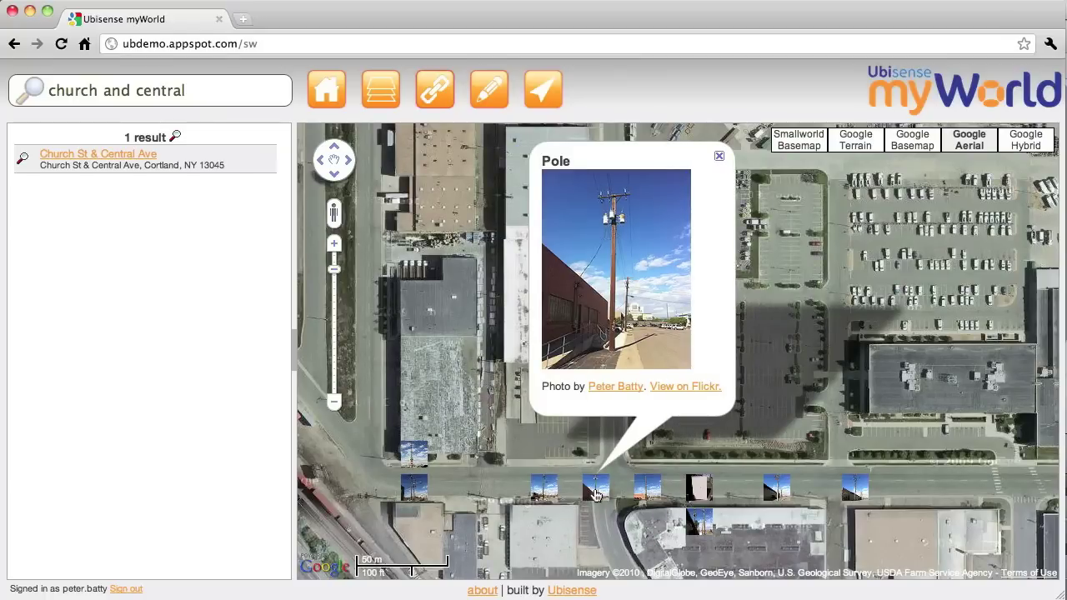
click(416, 492)
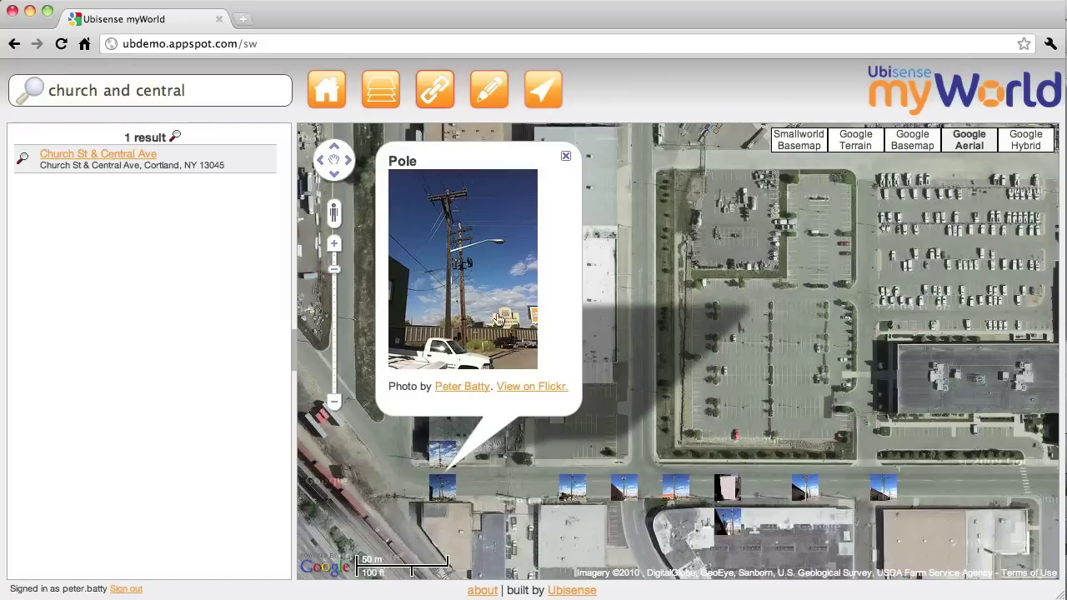
click(565, 159)
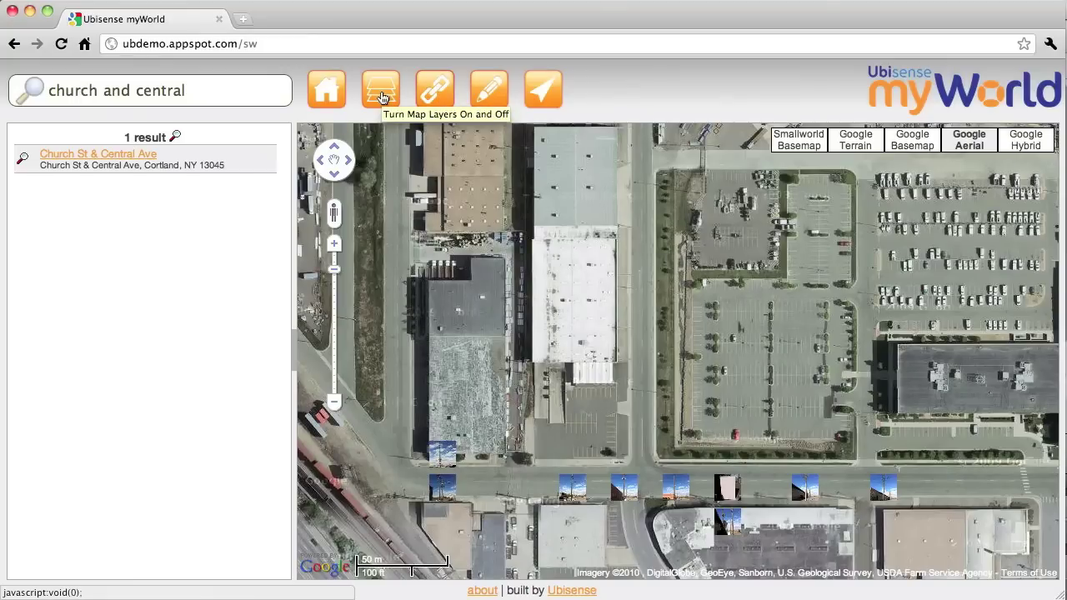
Return to the home view, then zoom in three levels toward Groton Ave and Monroe Heights.
click(331, 96)
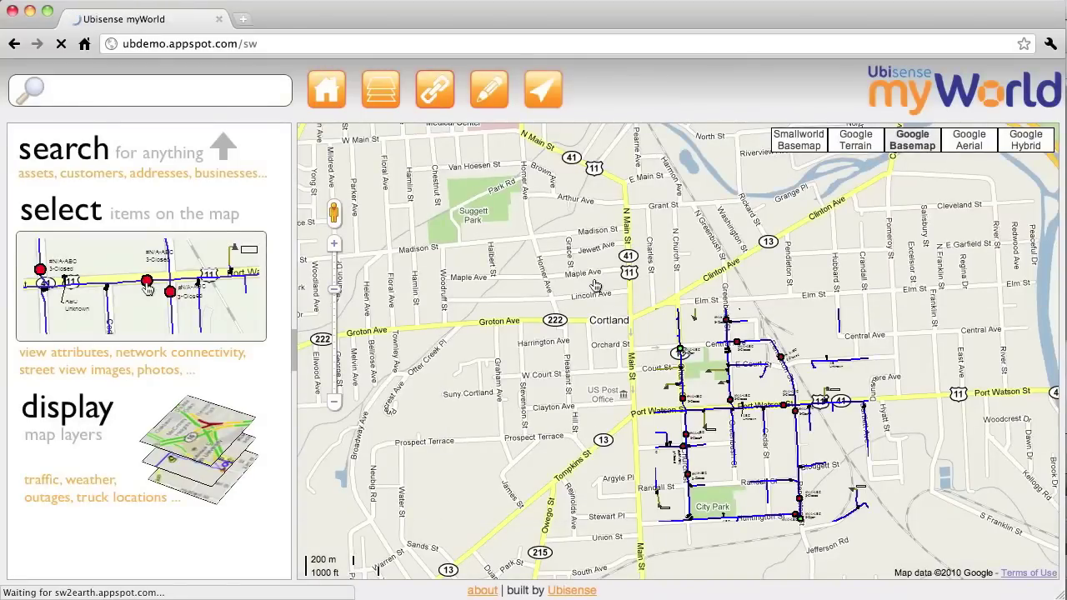
click(334, 245)
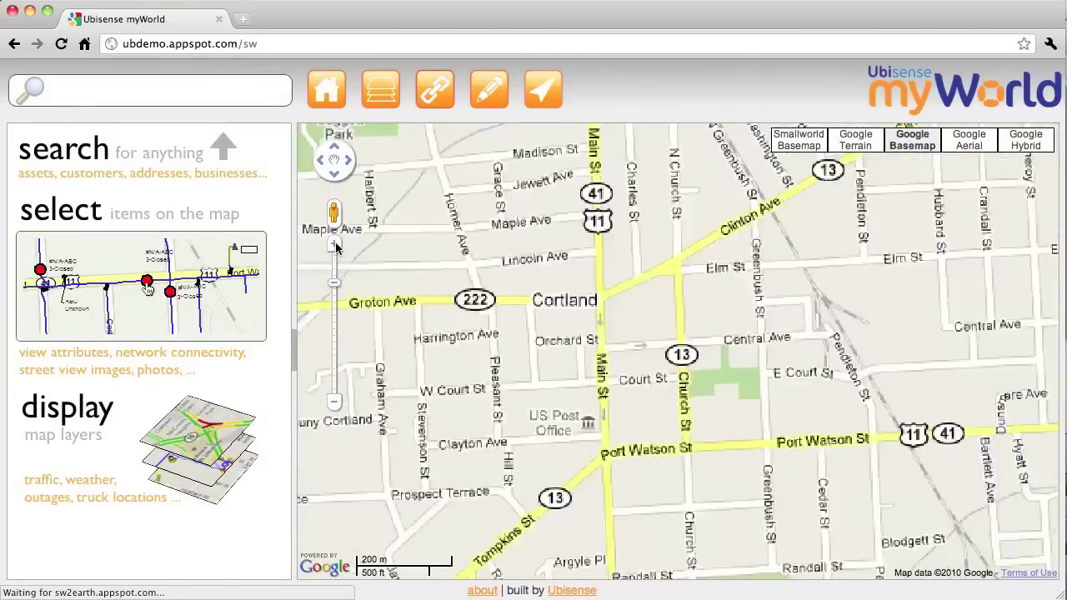
click(334, 246)
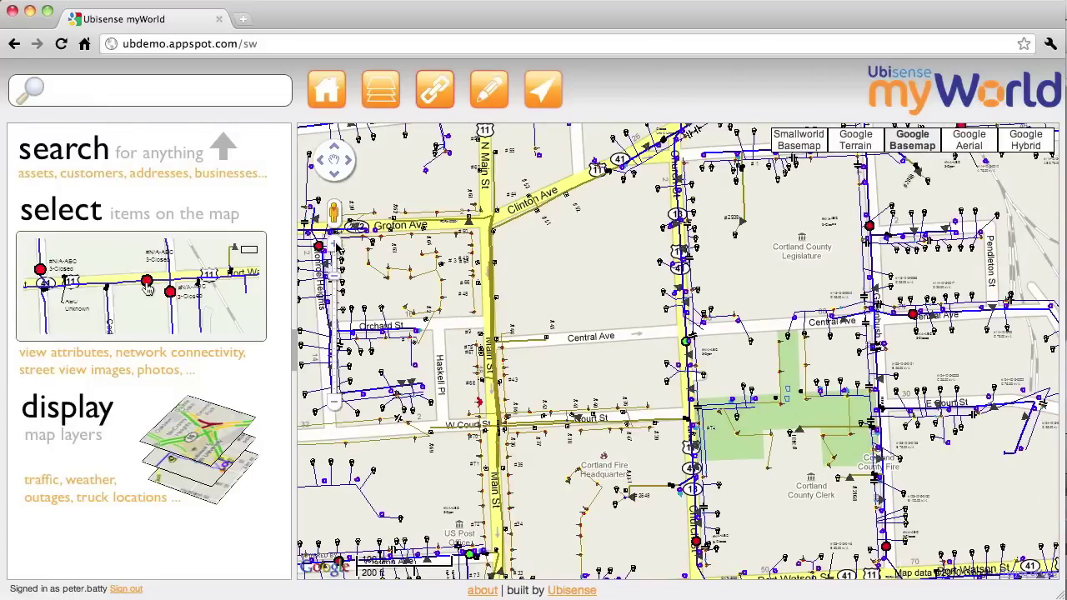
drag(560, 305, 791, 371)
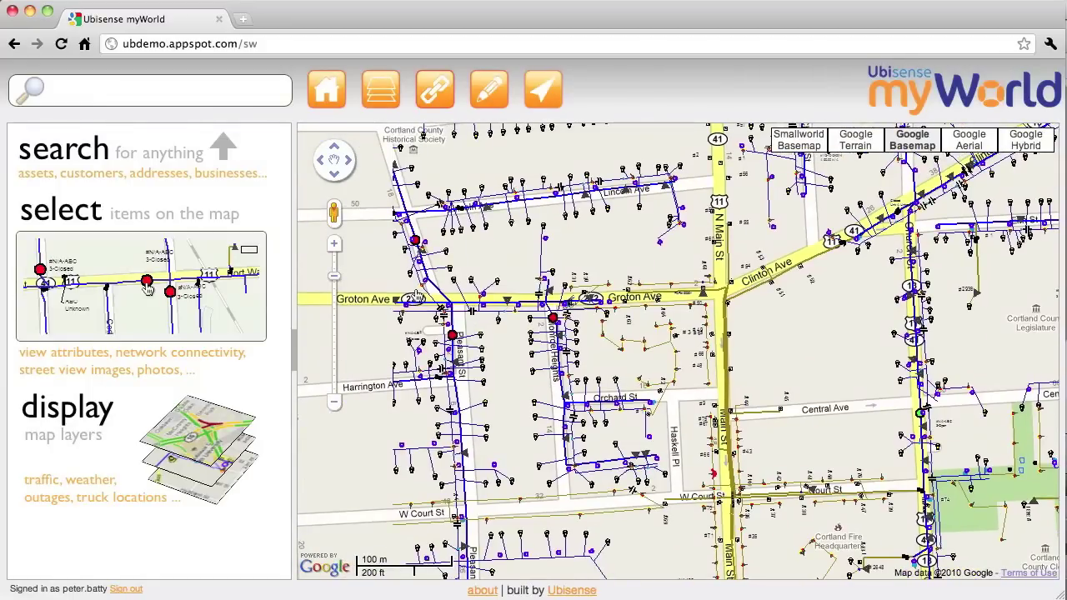
click(333, 243)
drag(437, 375, 503, 375)
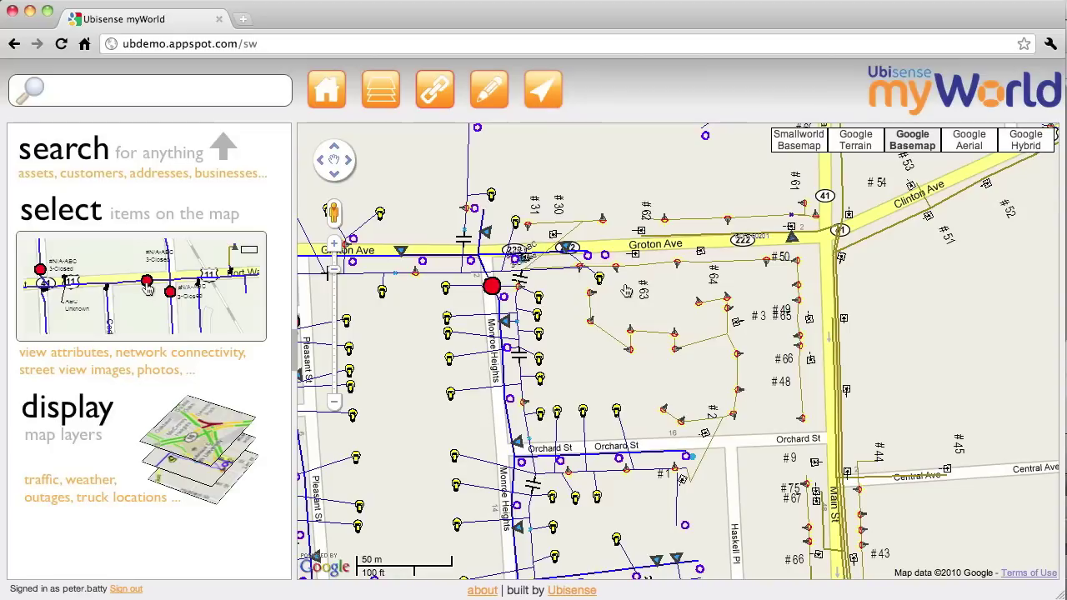
Email the map link as 'myWorld Map Link' to the suggested recipient, then return to the map.
click(435, 97)
click(974, 236)
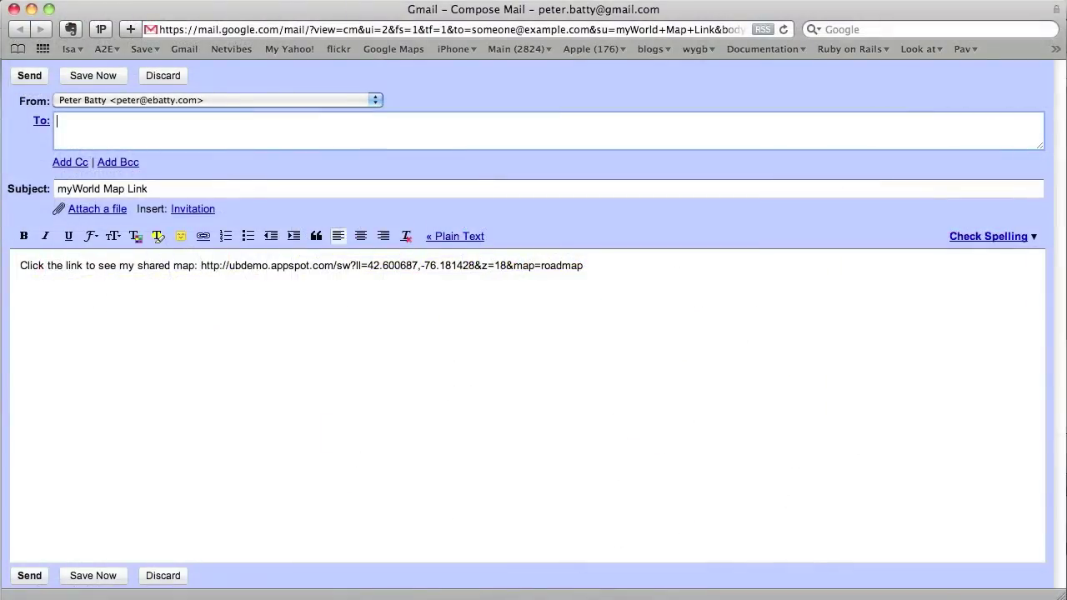
text(peter)
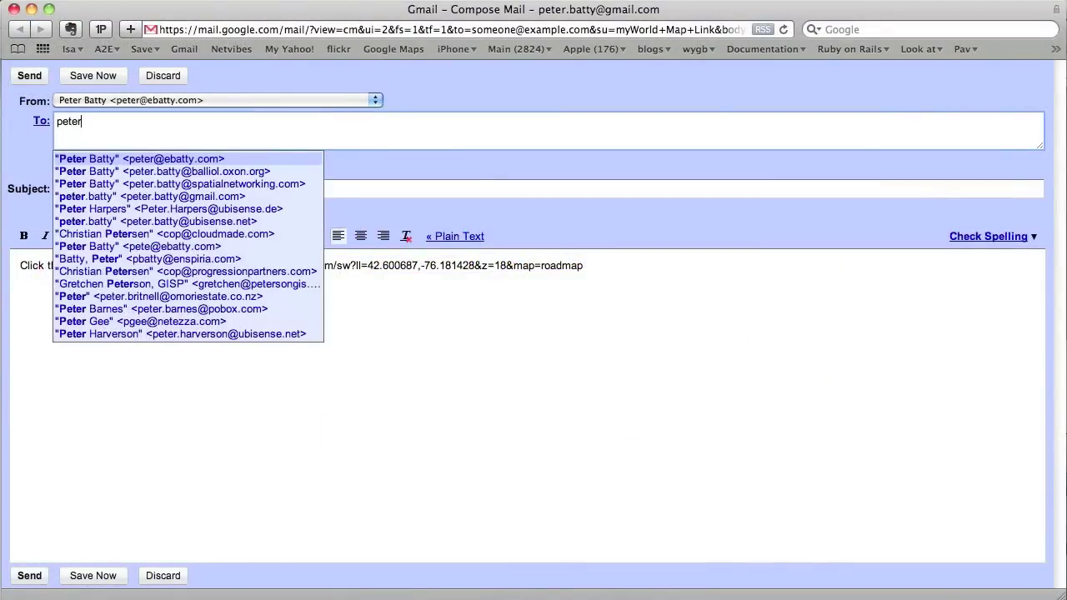
key(Return)
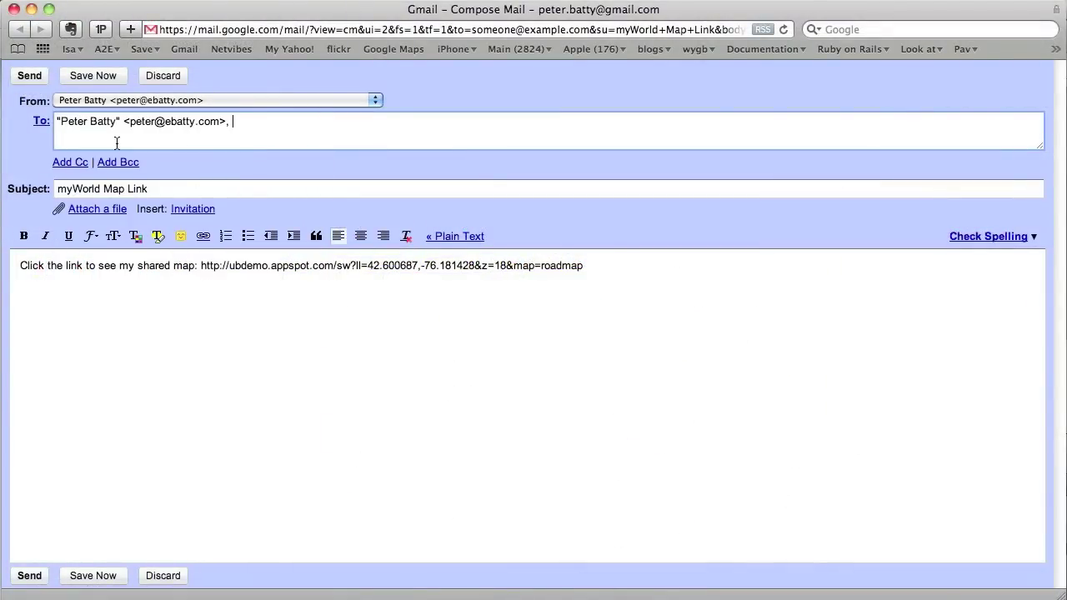
click(30, 76)
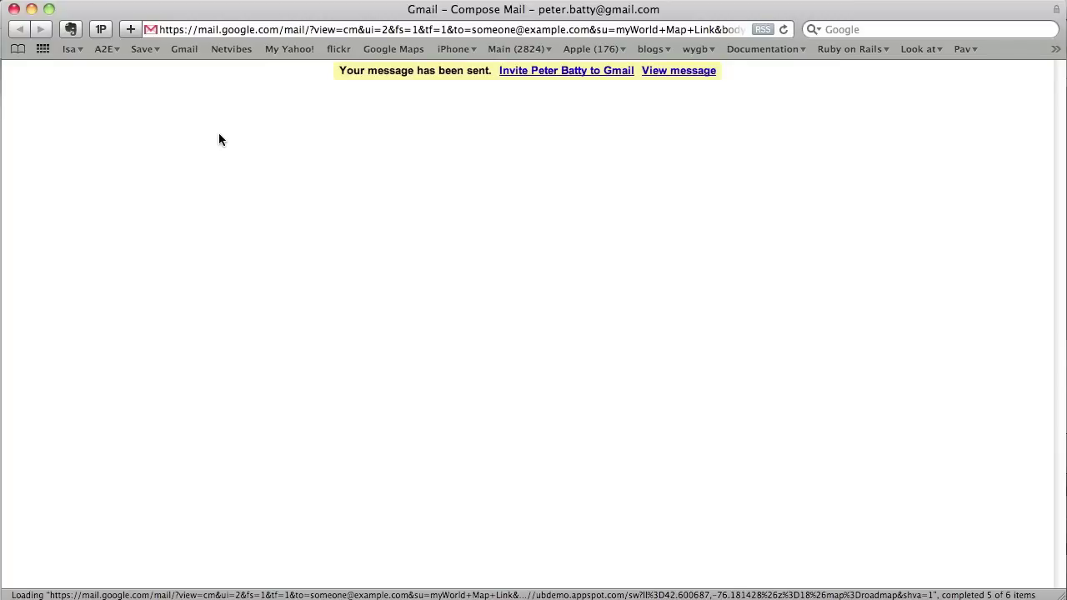
key(super+Tab)
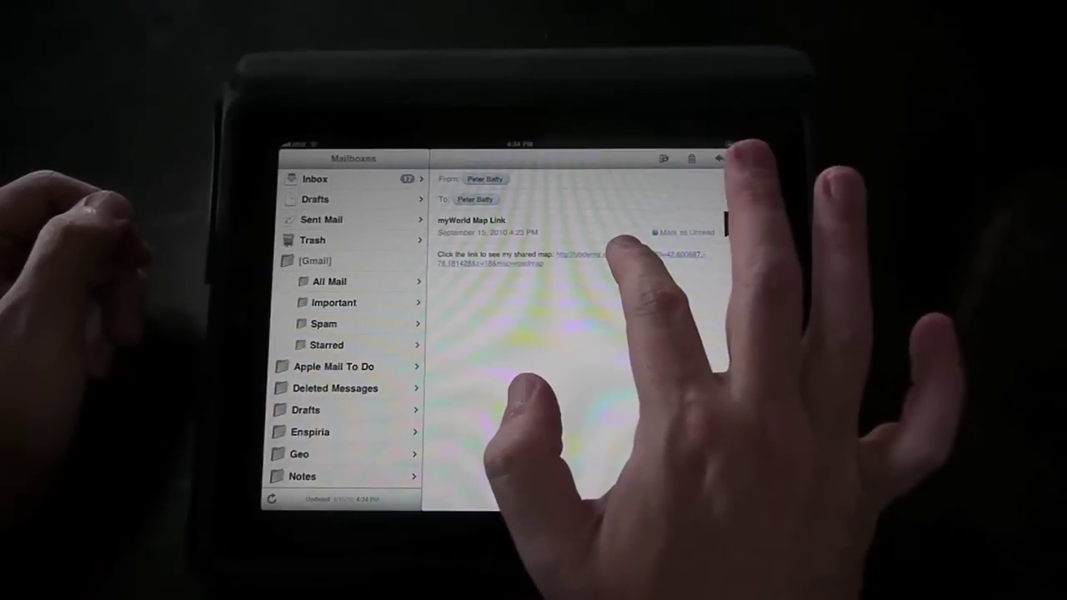
Open the emailed ubdemo.appspot.com map link on the iPad.
click(621, 255)
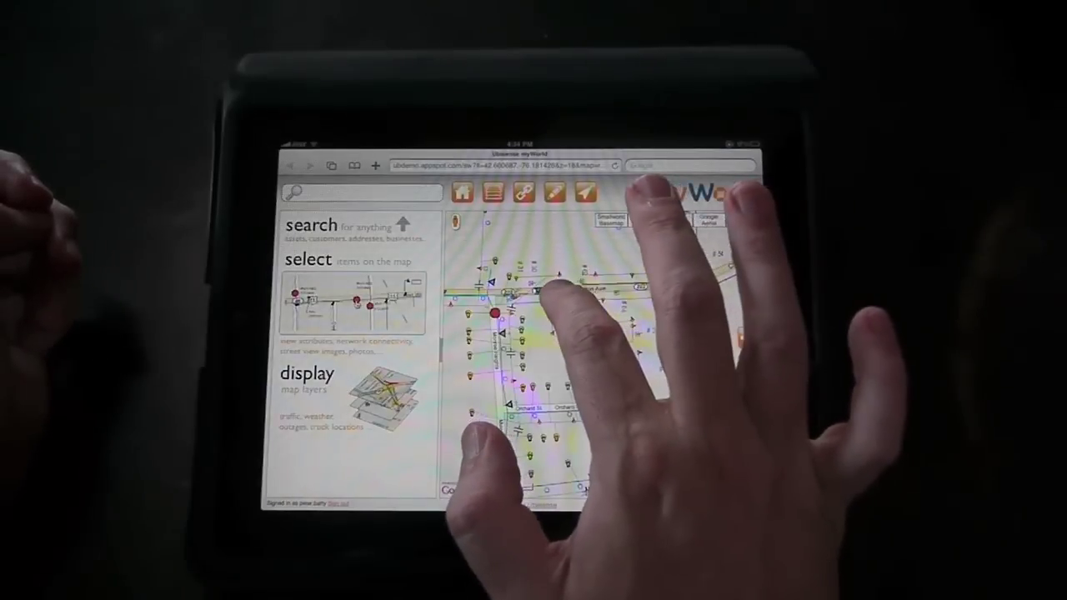
click(563, 291)
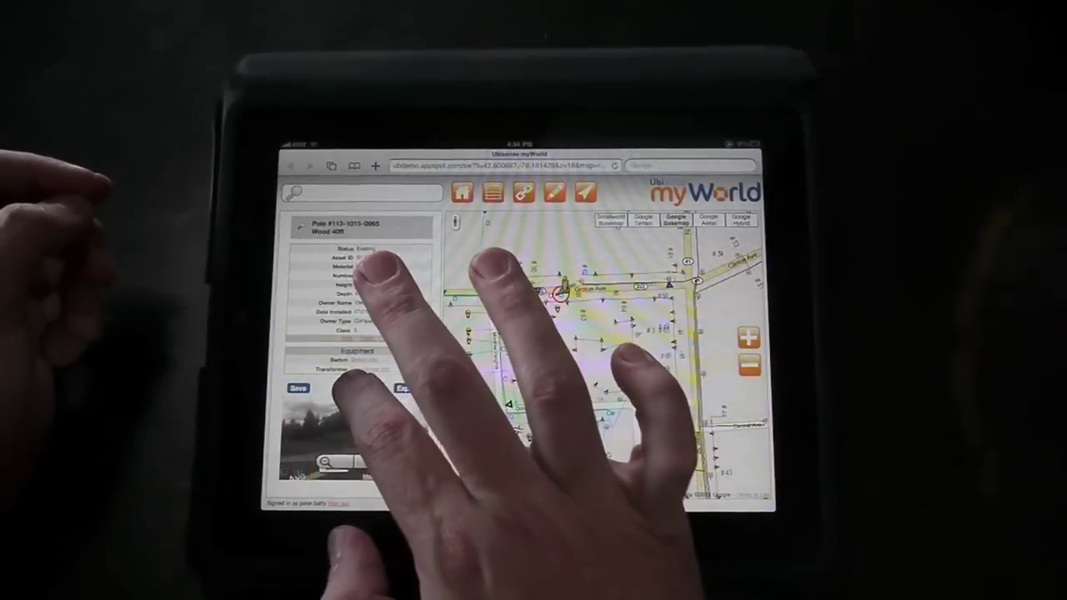
drag(667, 334, 629, 288)
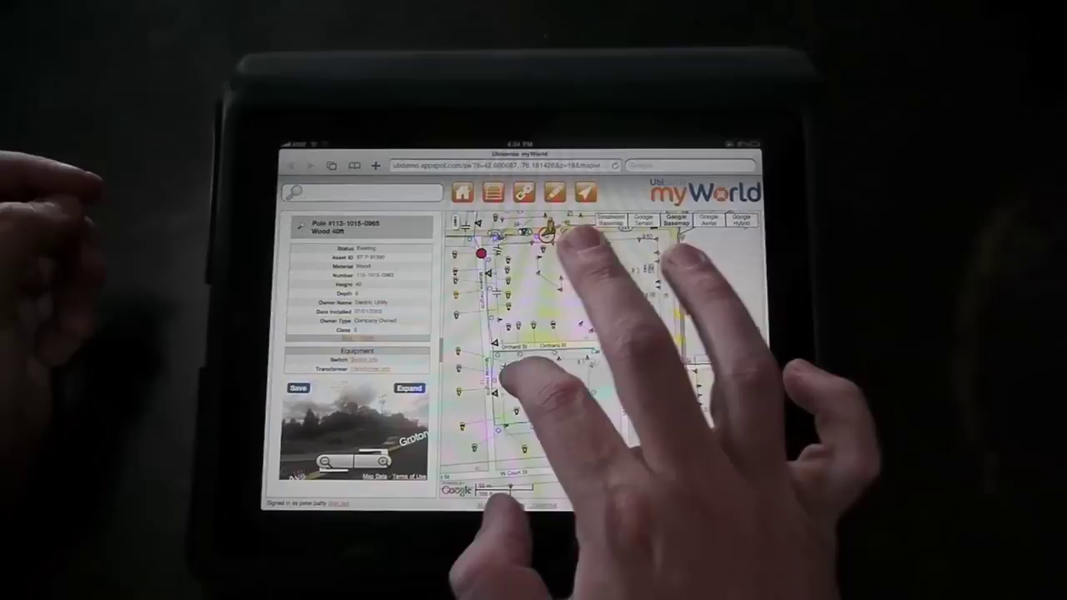
scroll(567, 350, up, 2)
drag(563, 333, 571, 358)
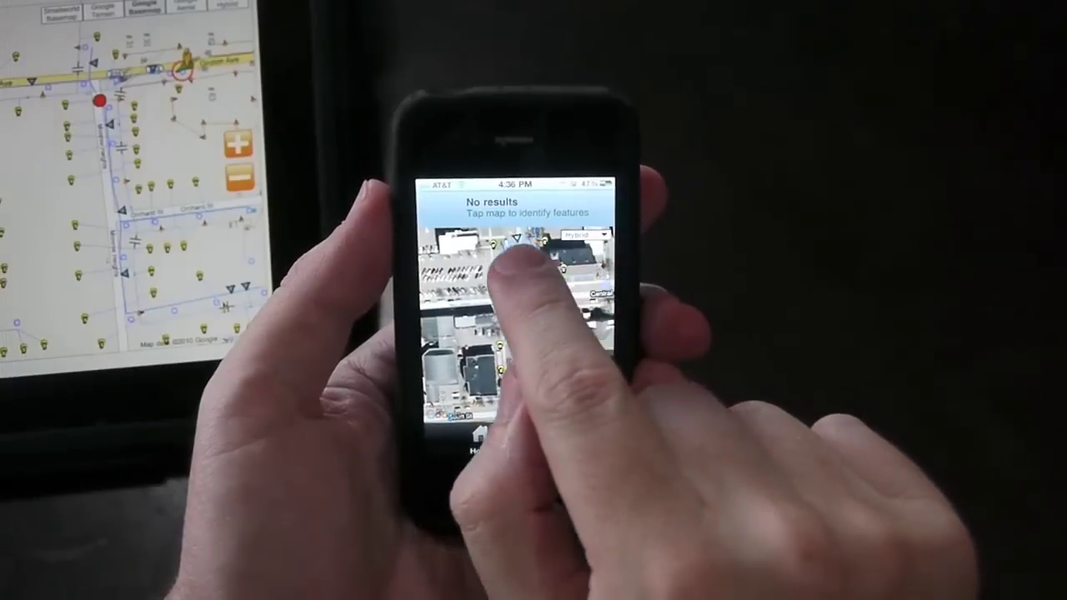
Identify a pole on the iPhone map and open its detail page.
click(525, 313)
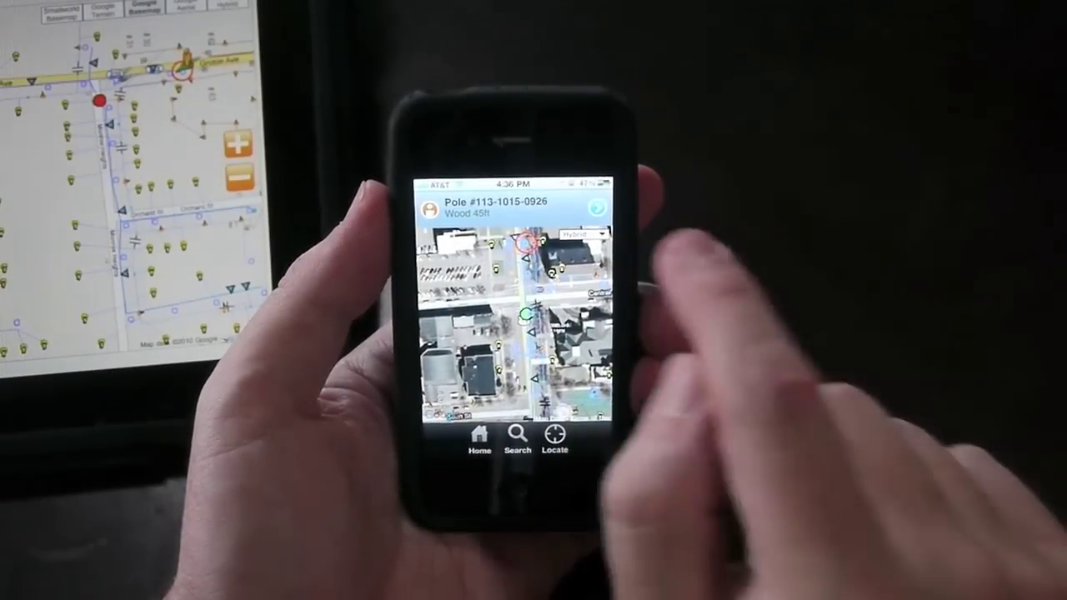
click(595, 207)
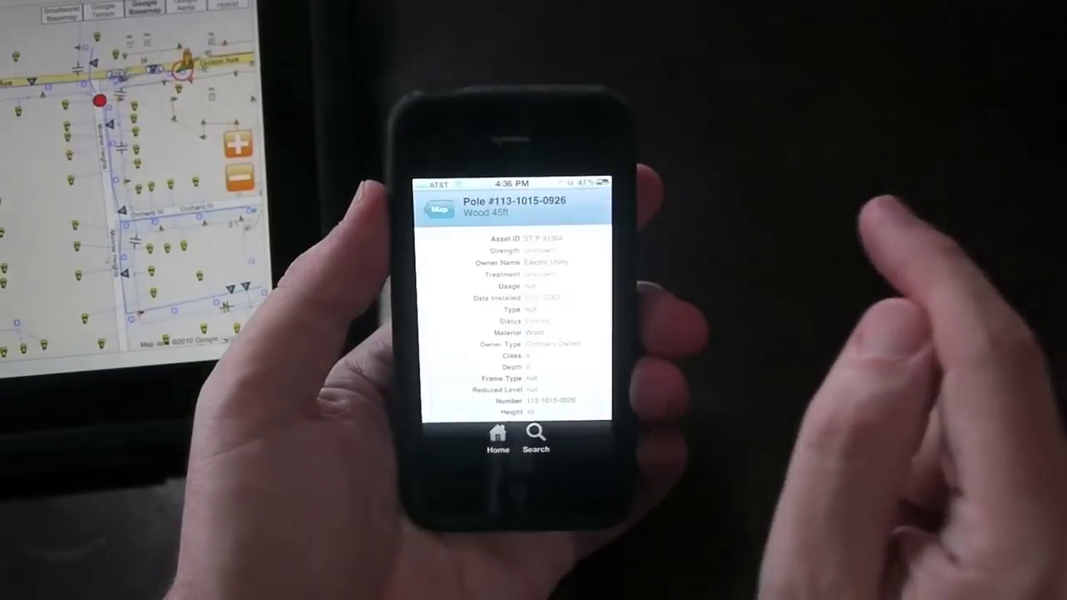
click(439, 209)
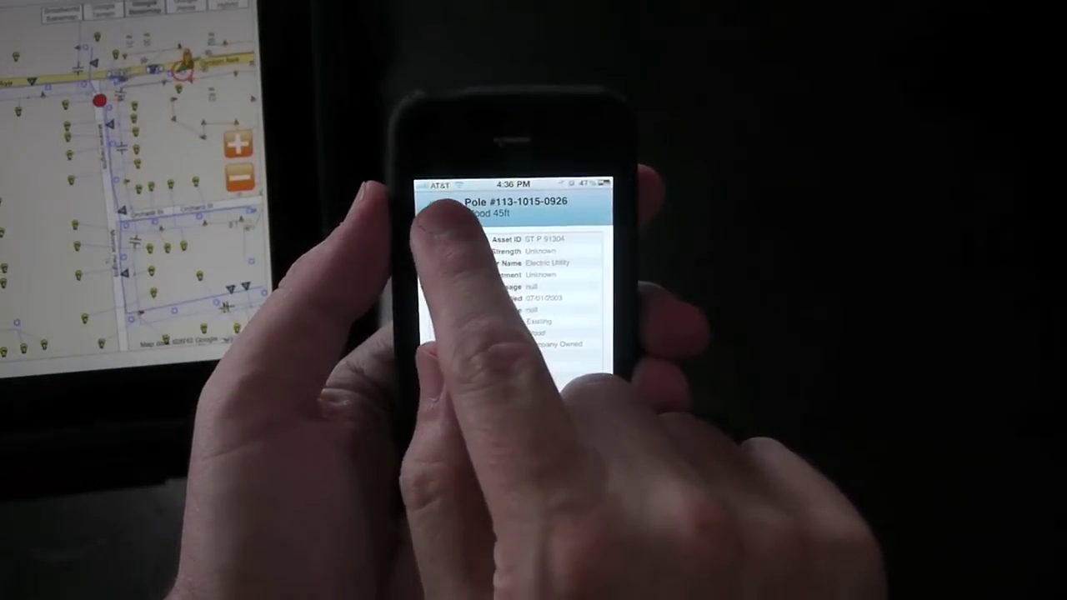
click(596, 207)
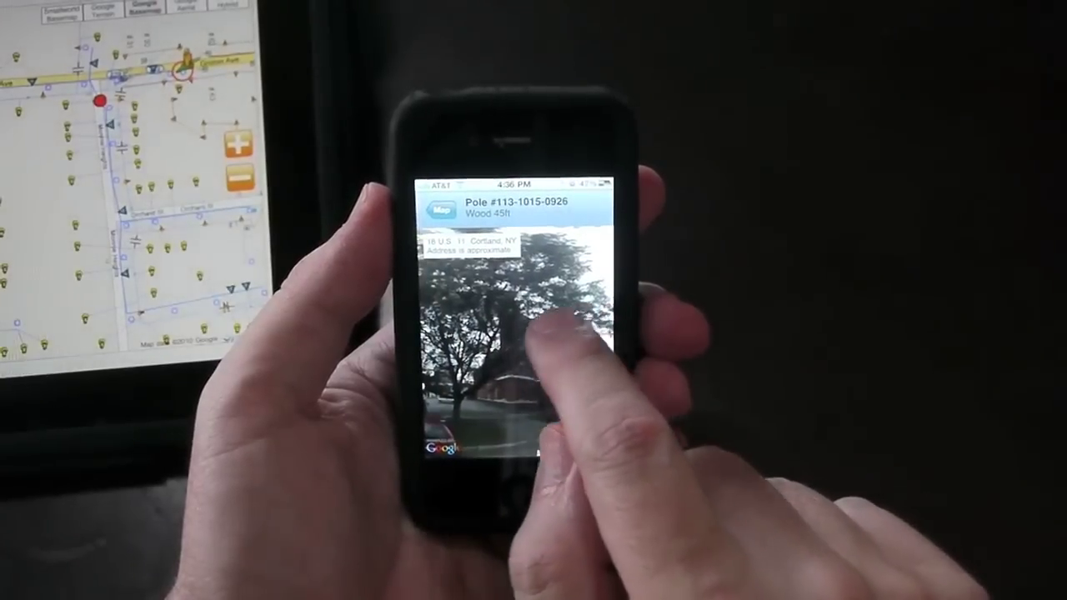
drag(542, 333, 454, 329)
drag(550, 316, 537, 305)
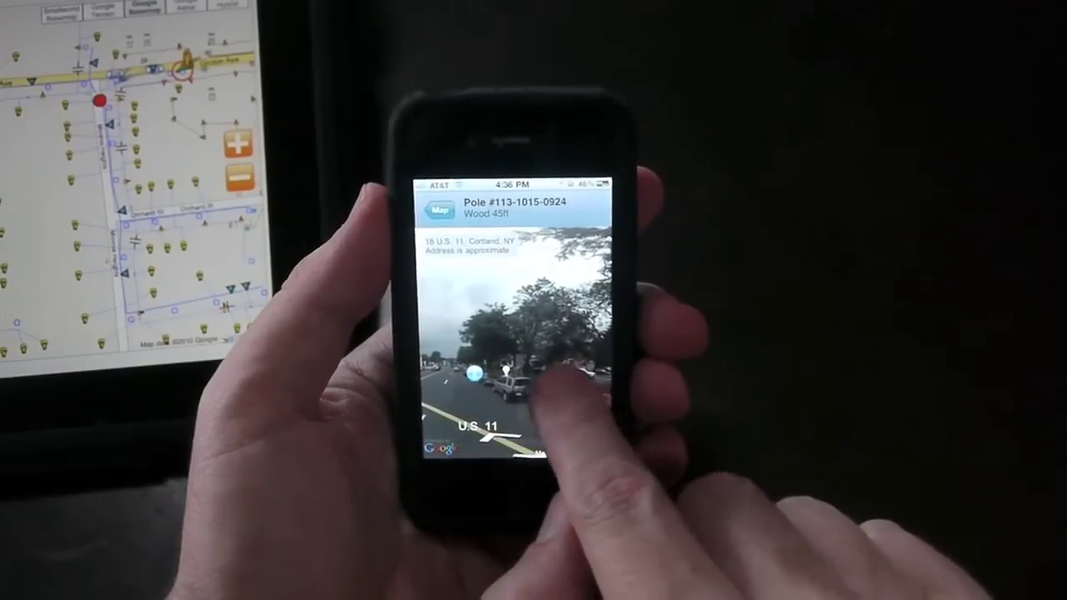
click(477, 373)
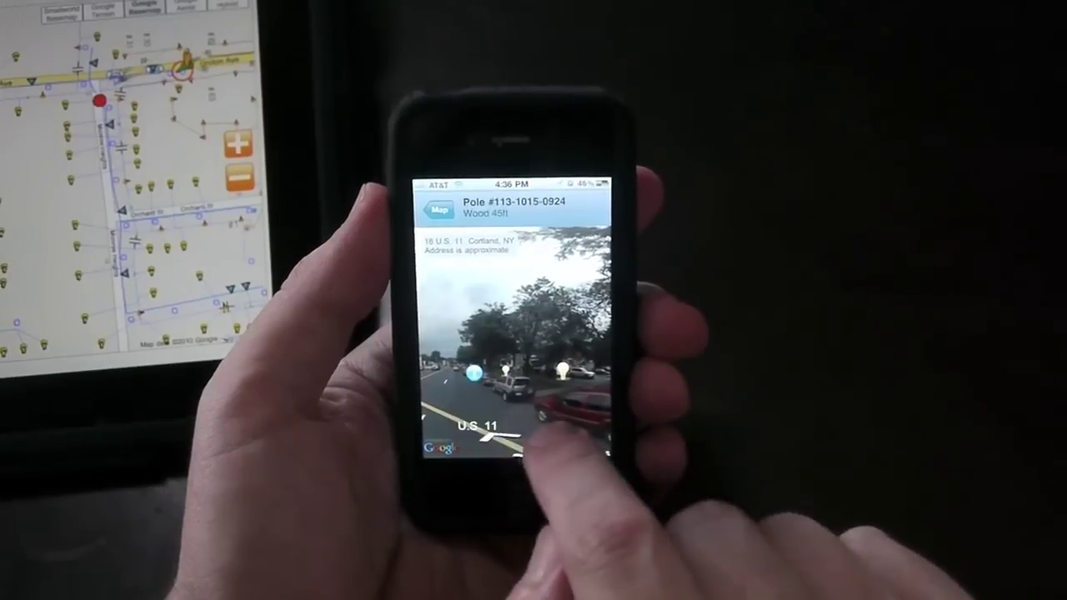
click(463, 377)
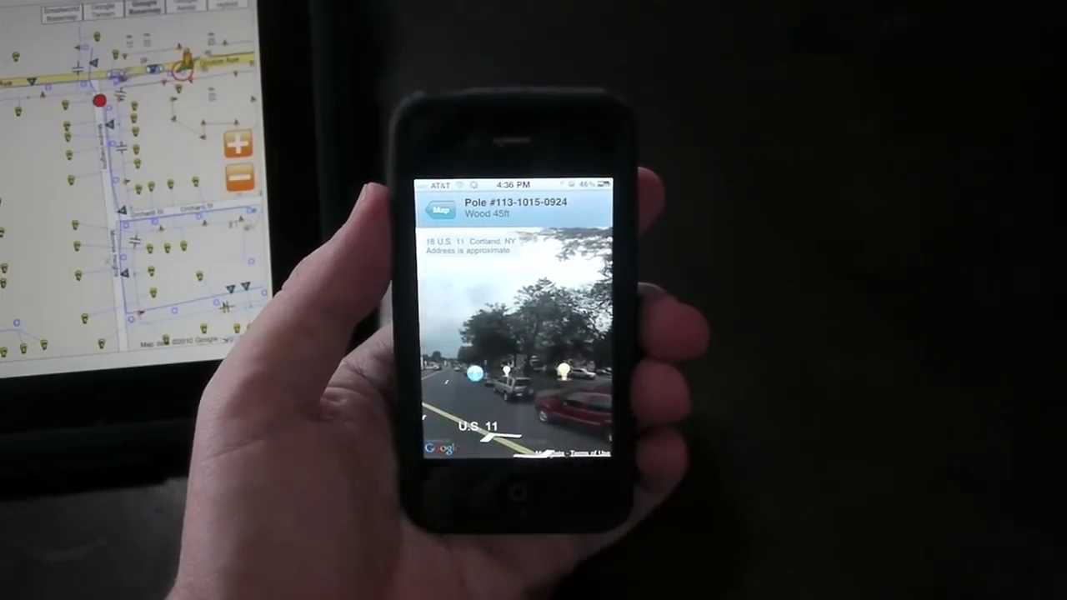